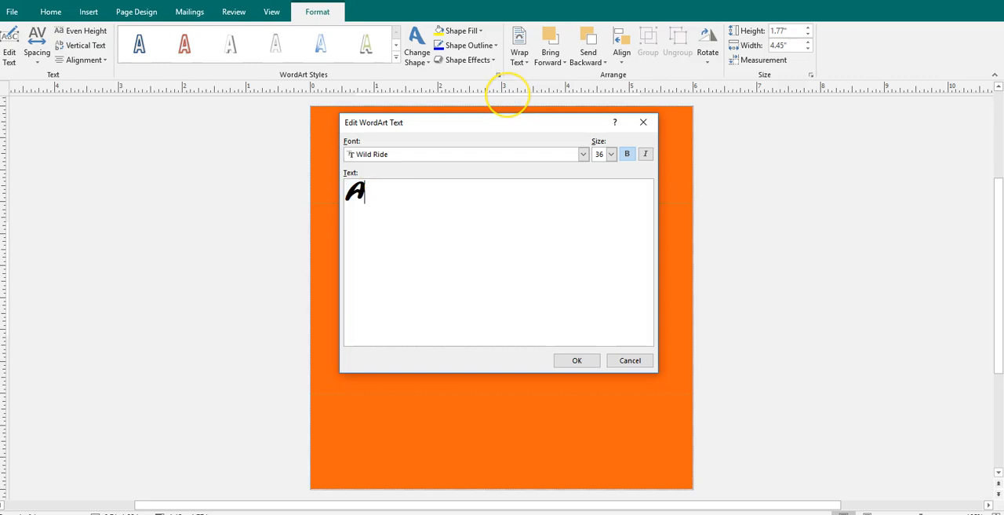
- Finish entering the celebrant's possessive first name in the large WordArt and set its character spacing to Tight
text(riana's)
click(575, 360)
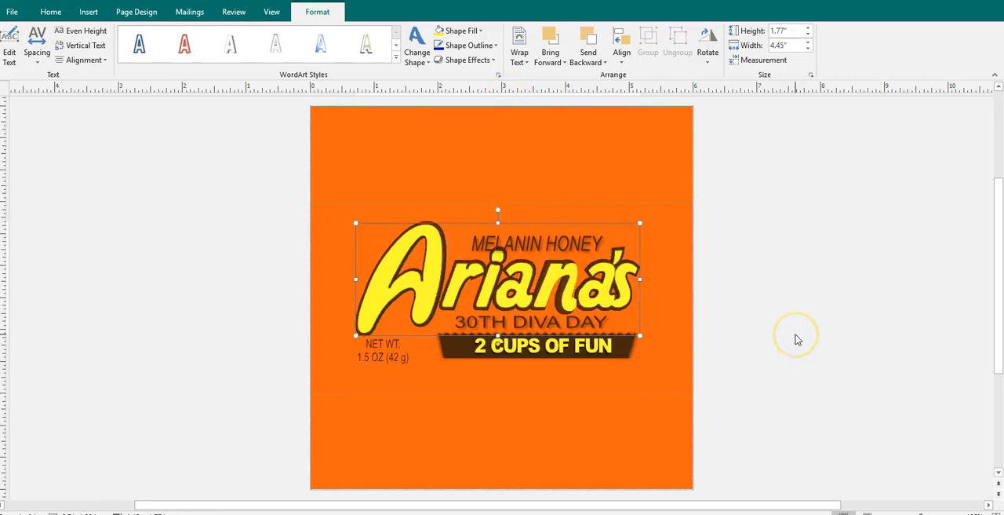
click(37, 63)
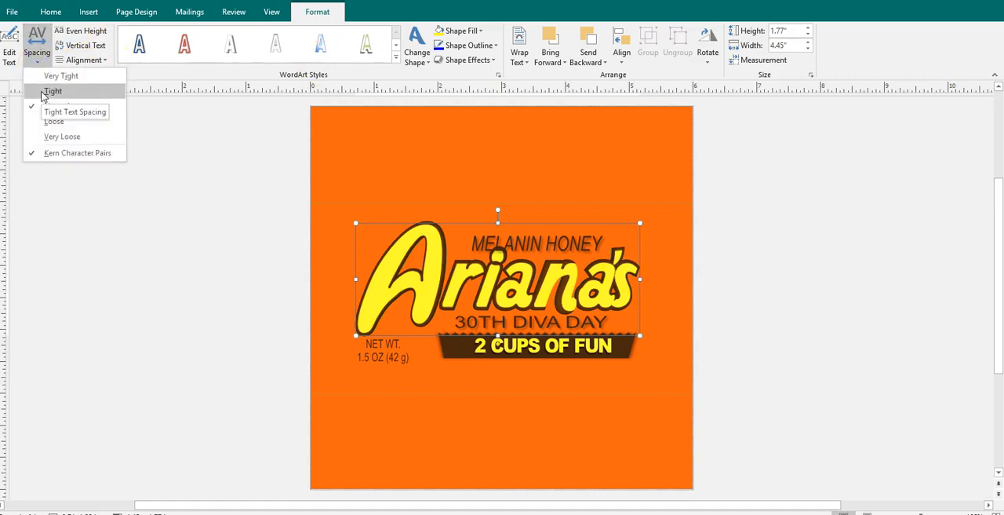
click(44, 92)
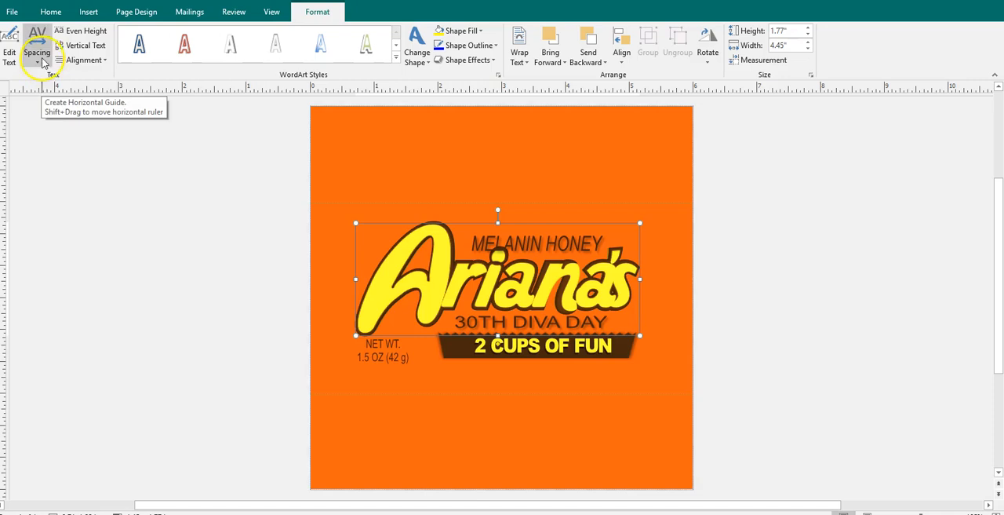
- Try Loose and Normal character spacing on the large name and return it to Tight
click(38, 63)
click(47, 120)
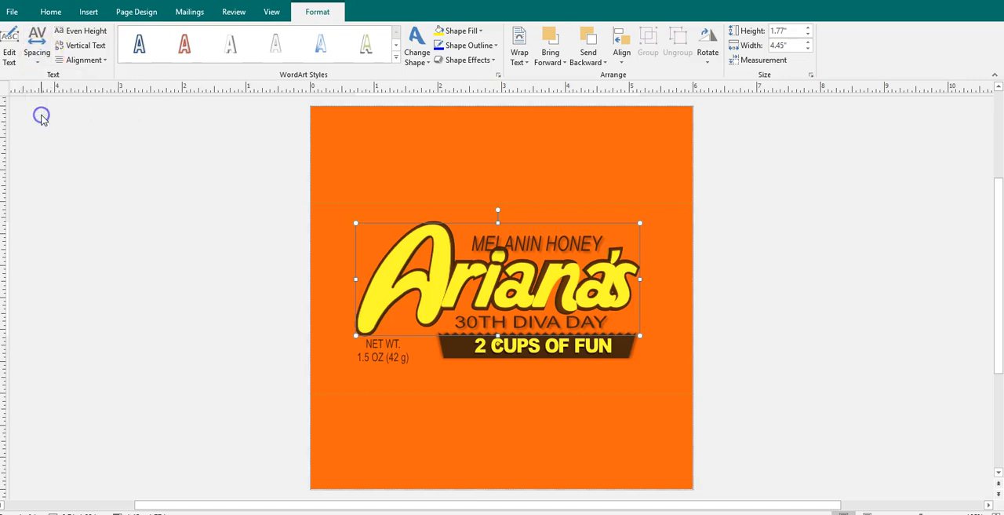
click(39, 59)
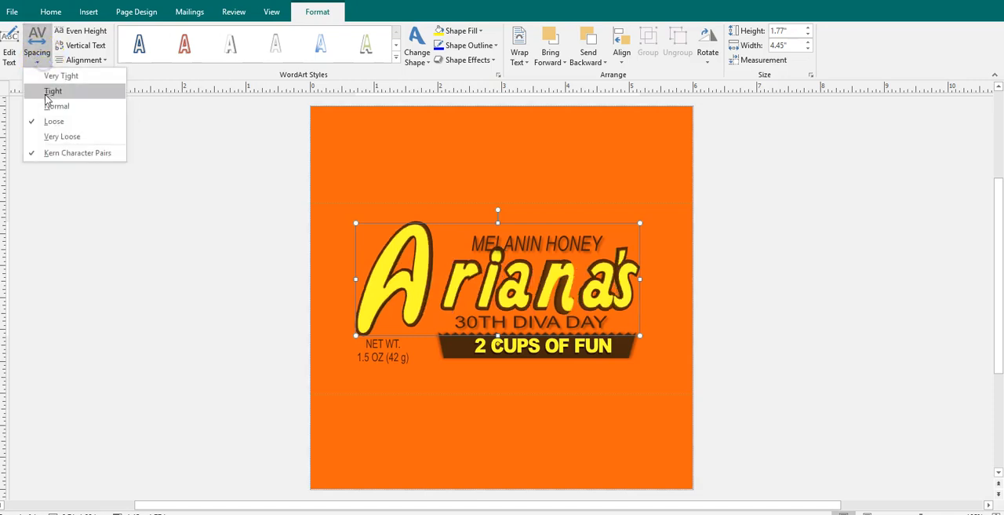
click(45, 92)
click(43, 56)
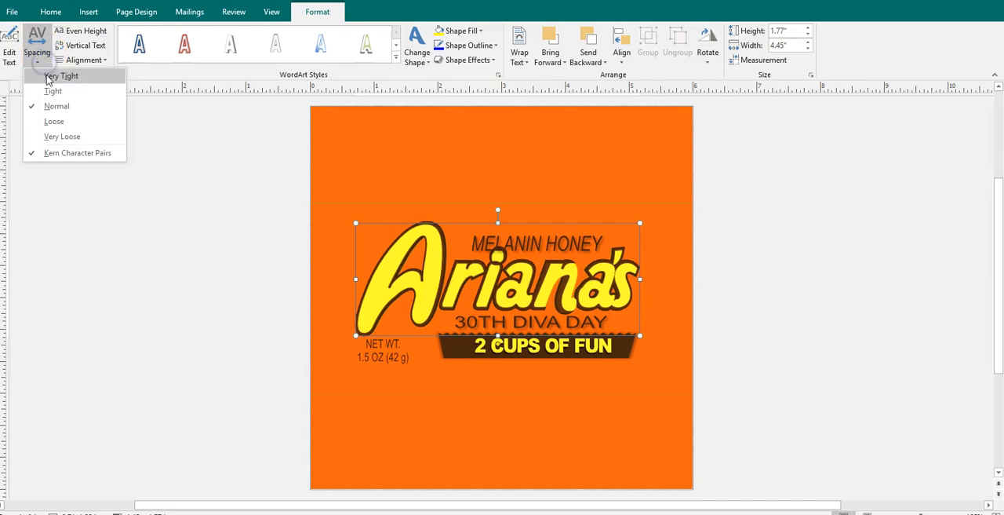
click(50, 92)
- Move the "MELANIN HONEY" WordArt slightly up, clear of the large name, and replace its text with "CHOCOLATE UNICORN"
click(546, 246)
drag(545, 238, 545, 235)
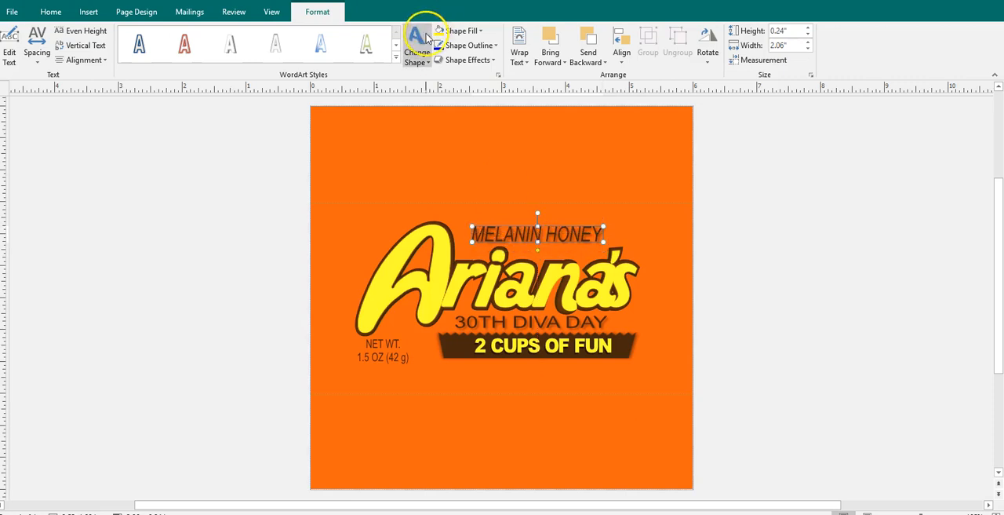
click(9, 43)
text(Choco)
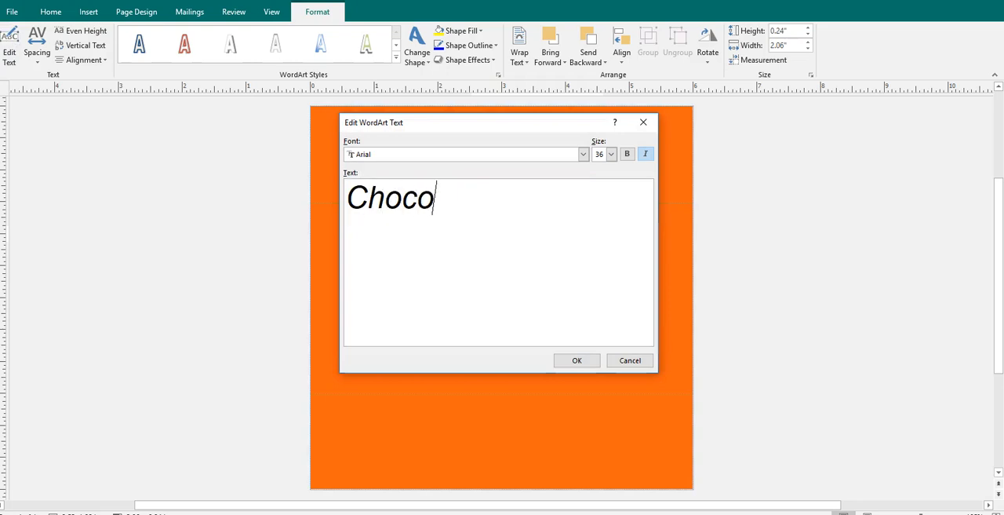
key(BackSpace)
key(BackSpace)
text(HOCOLATE UNICORN)
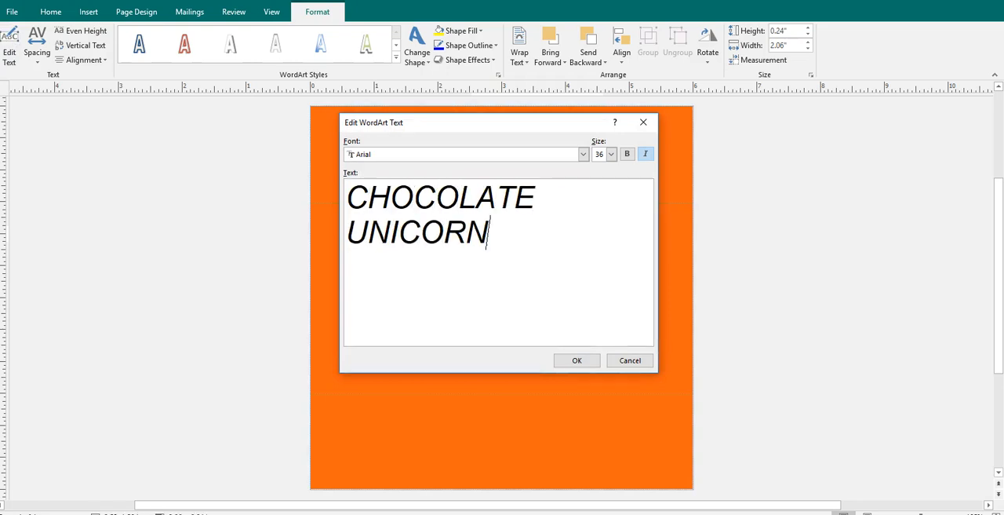
click(577, 360)
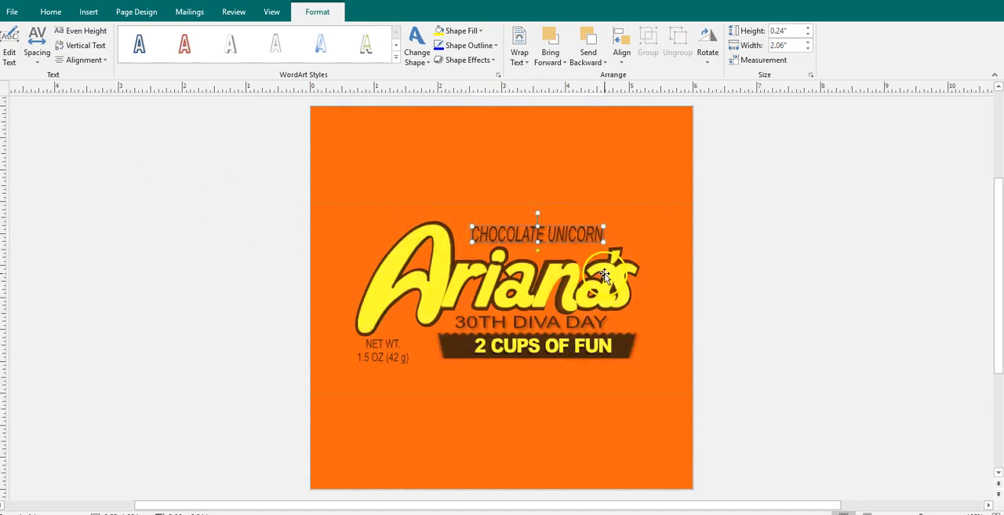
- Replace the "30TH DIVA DAY" WordArt text below the large name with "1ST BIRTHDAY"
click(580, 322)
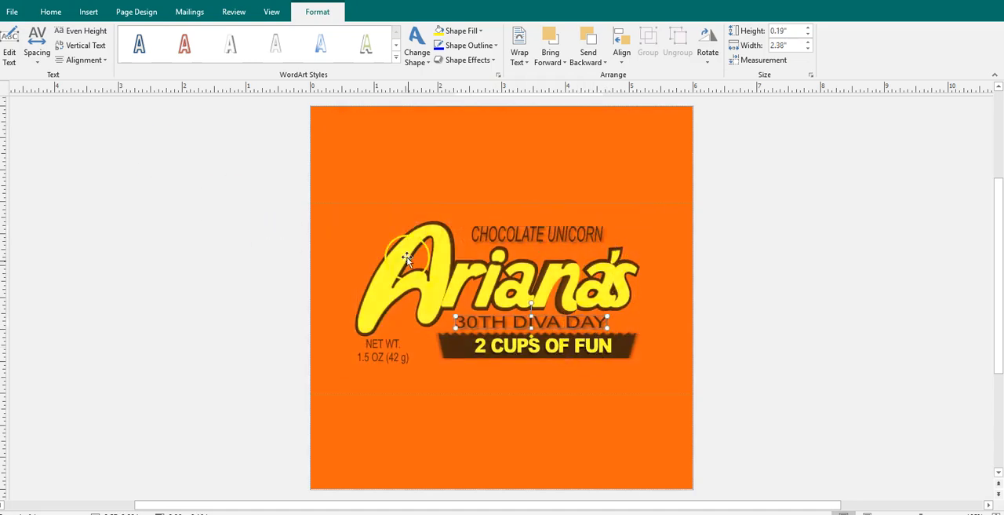
click(10, 35)
text(1ST BIRTHDAY)
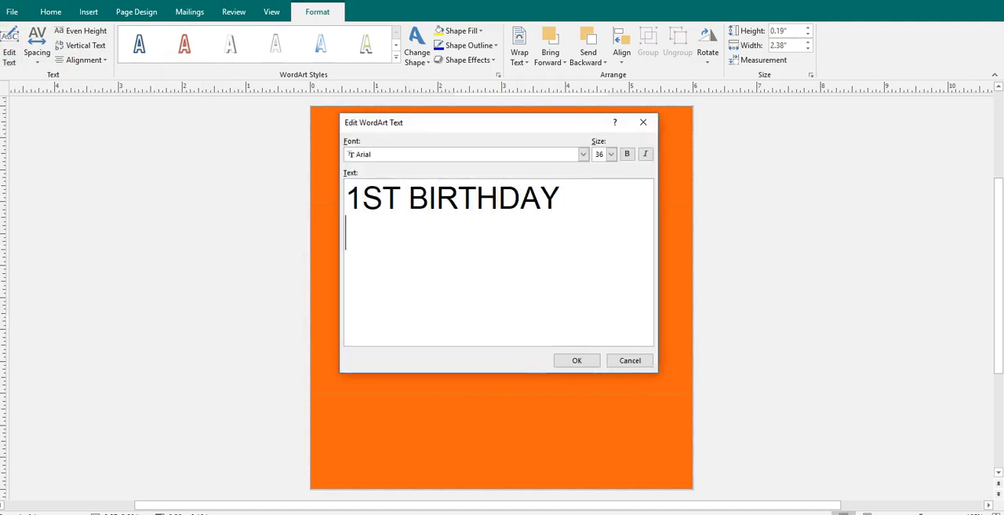
click(568, 357)
- Ungroup the dark banner picture and its "2 CUPS OF FUN" WordArt
click(579, 348)
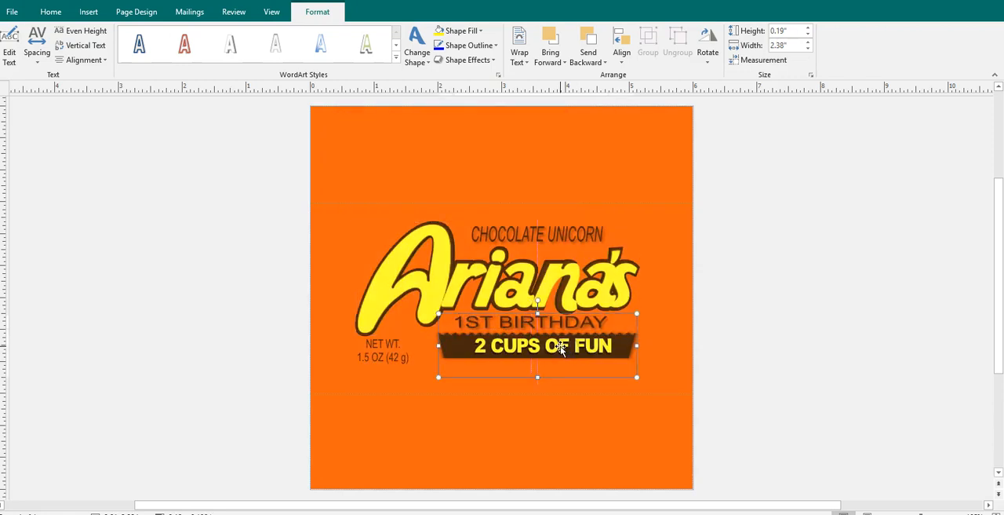
click(760, 369)
click(459, 344)
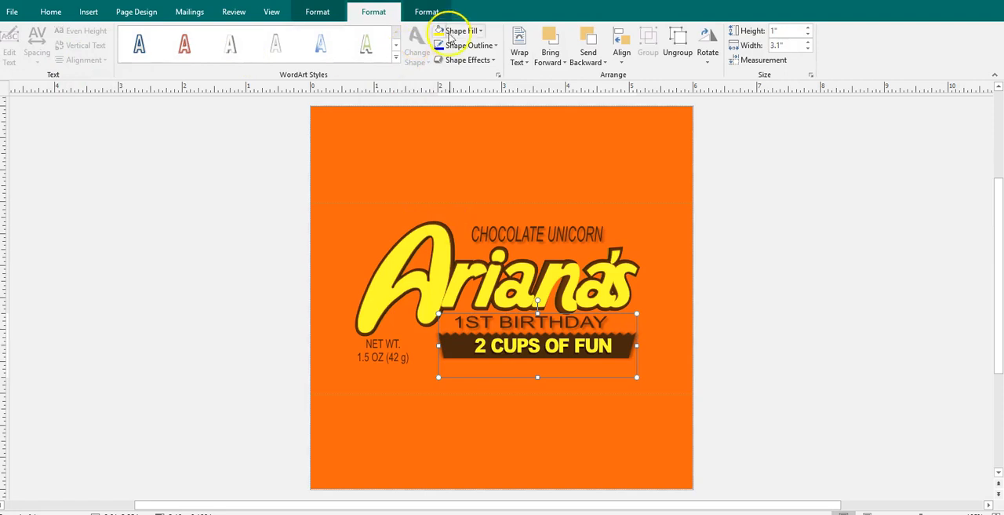
click(676, 39)
click(863, 300)
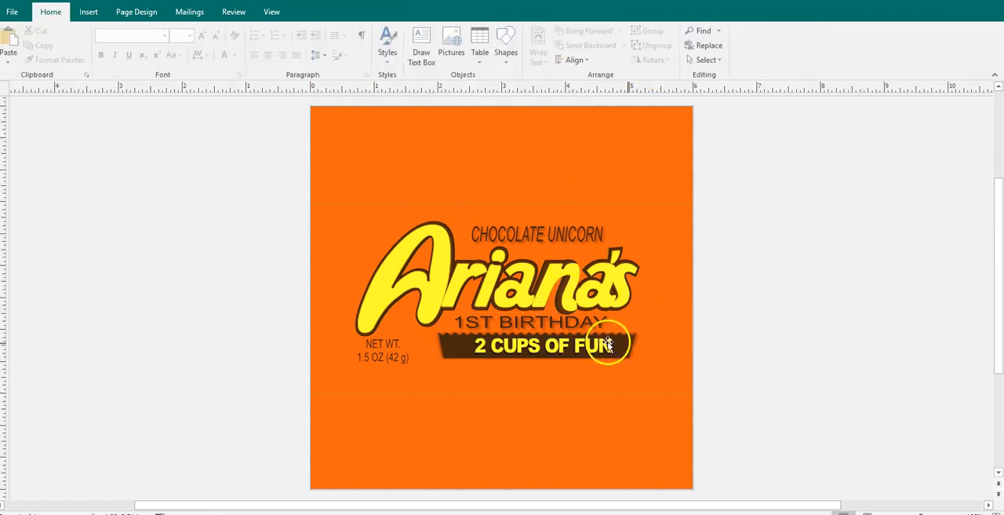
- Replace the banner's "2 CUPS OF FUN" WordArt text with "MAGICAL FUN"
click(539, 342)
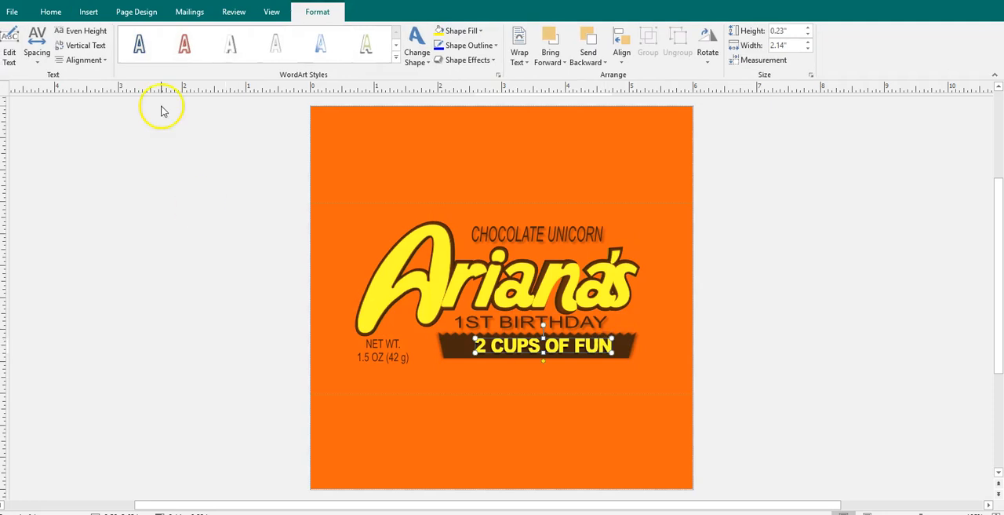
click(8, 46)
text(MAIC)
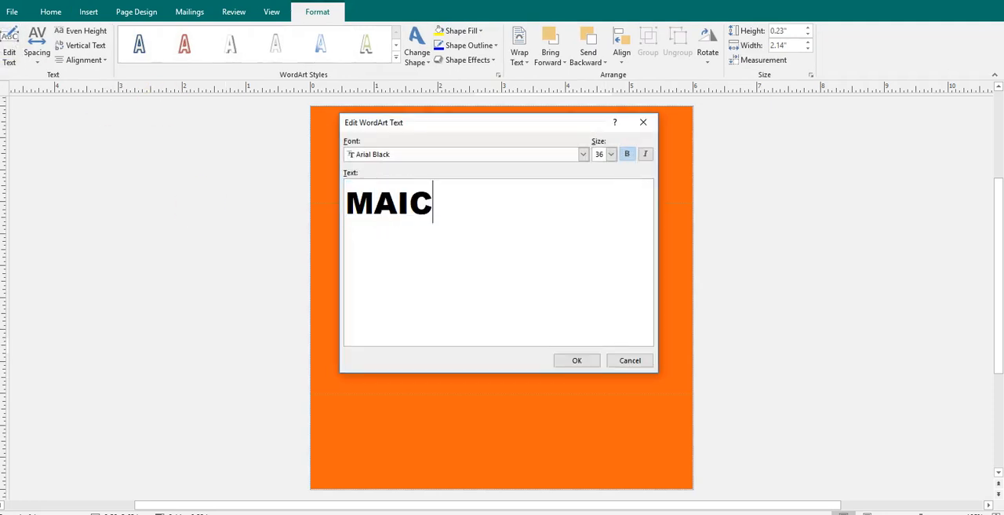
key(BackSpace)
key(BackSpace)
text(GICAL FUN)
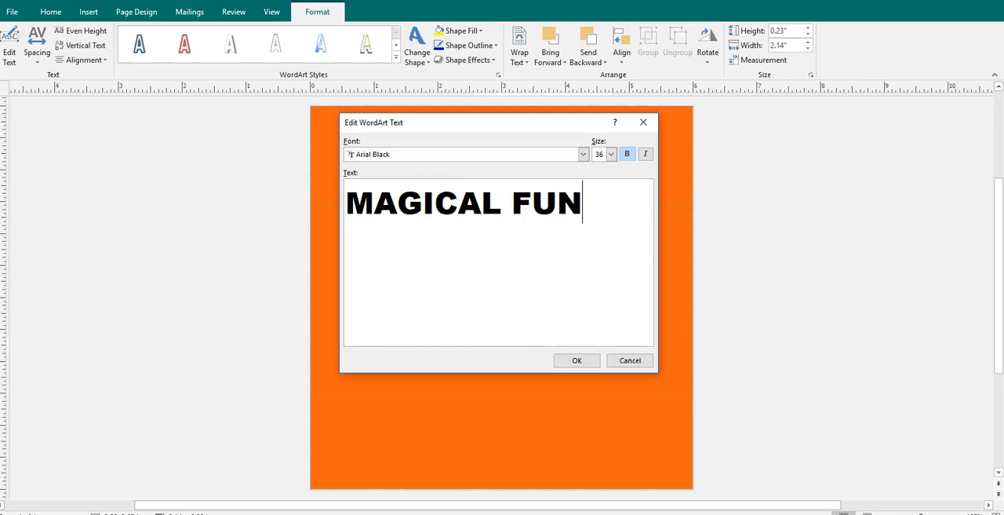
click(577, 361)
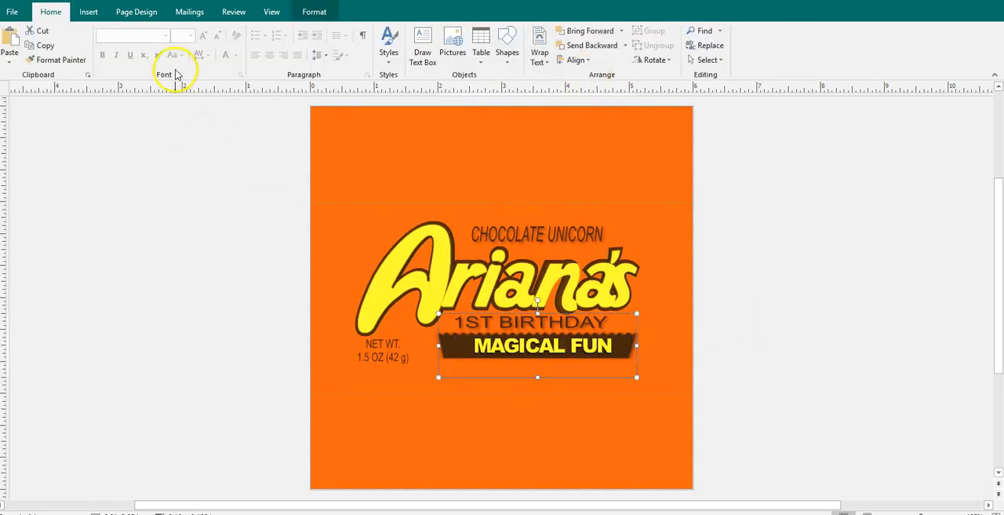
- Recolor the banner picture behind "MAGICAL FUN" with the standard light blue
click(314, 11)
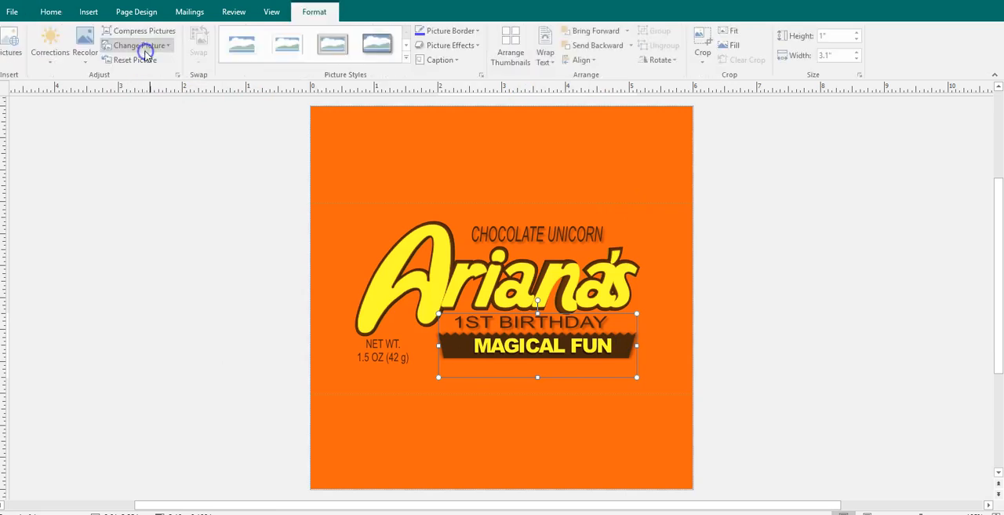
click(94, 62)
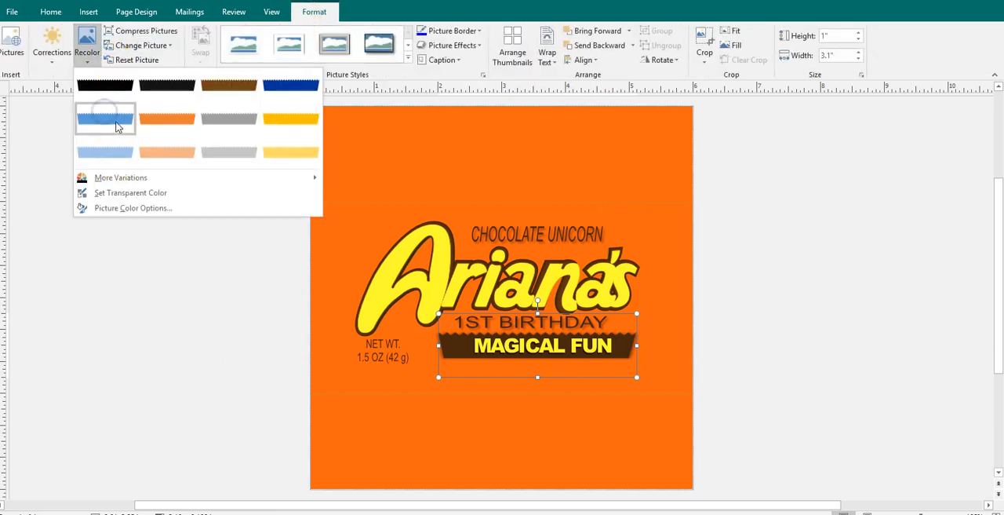
mouse_move(122, 181)
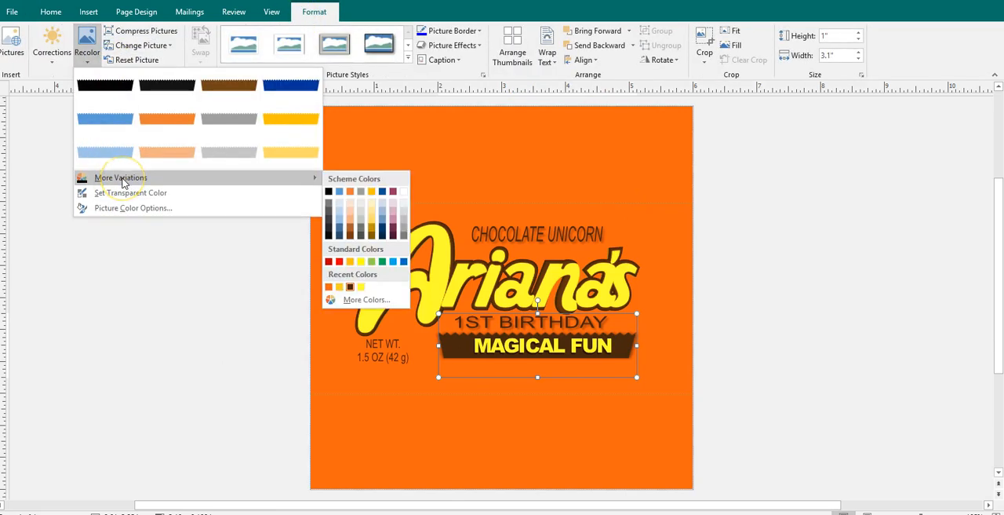
click(397, 262)
click(808, 304)
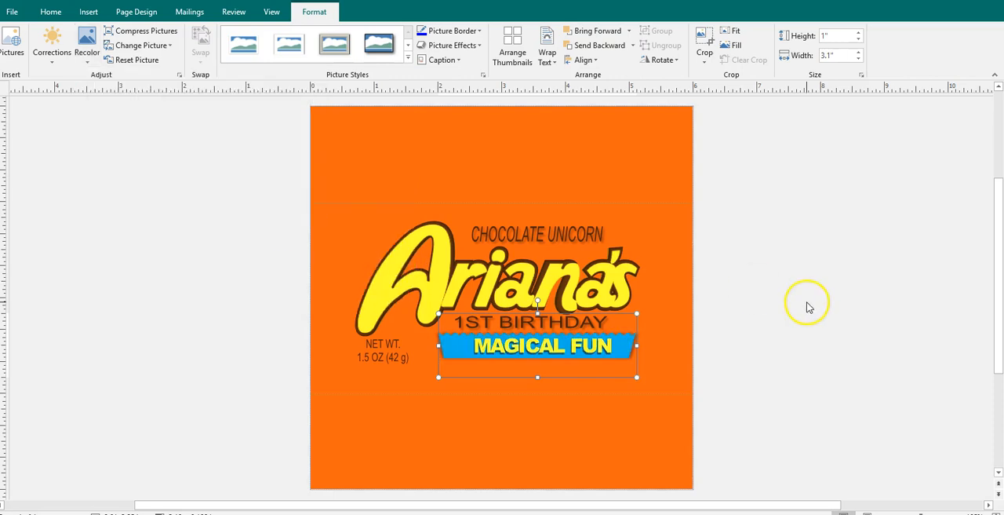
click(614, 287)
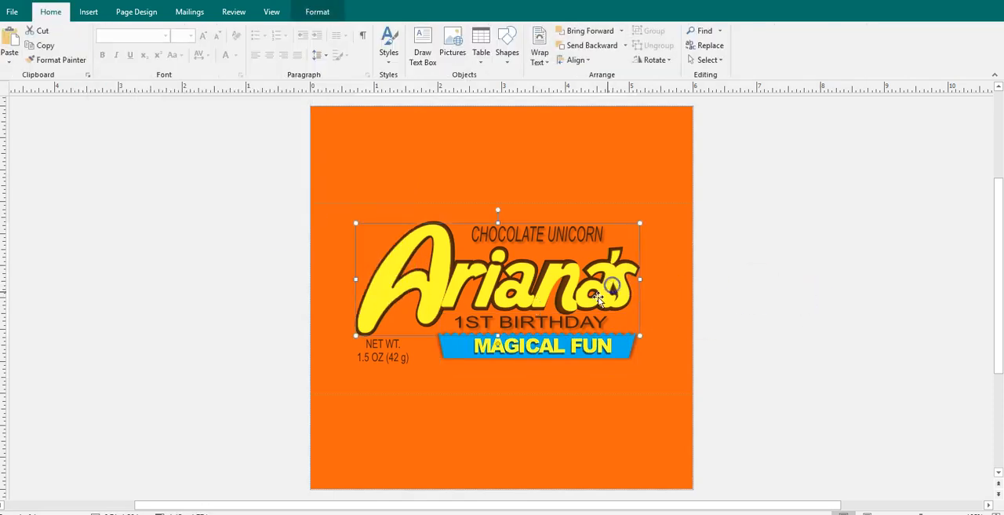
click(333, 18)
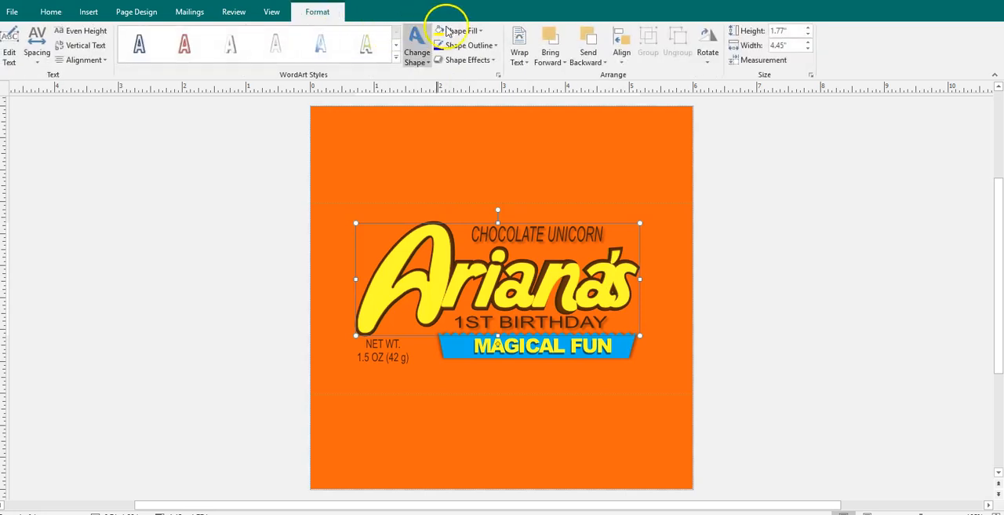
- Switch to File Explorer, open the CUUpload folder inside the recent CUUpload archive, and copy the CU PNG image
click(290, 513)
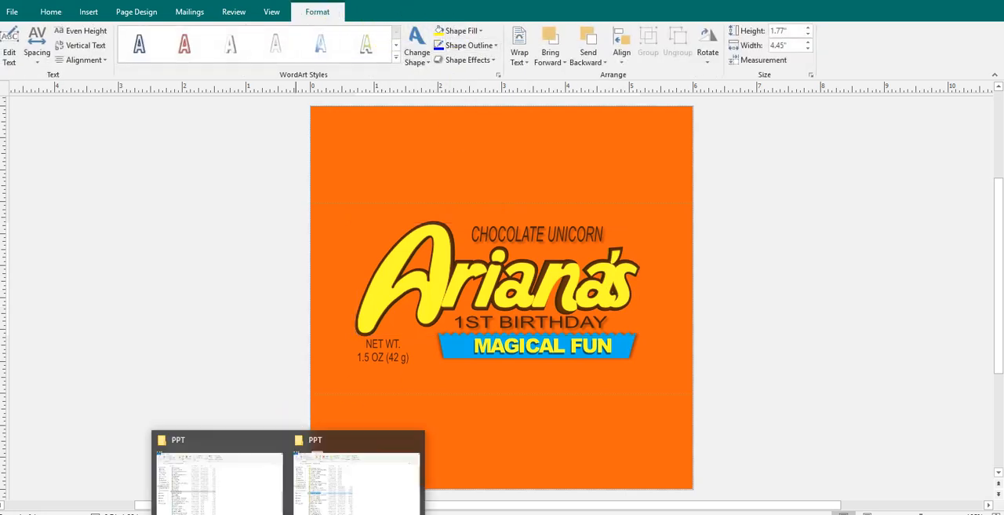
click(232, 506)
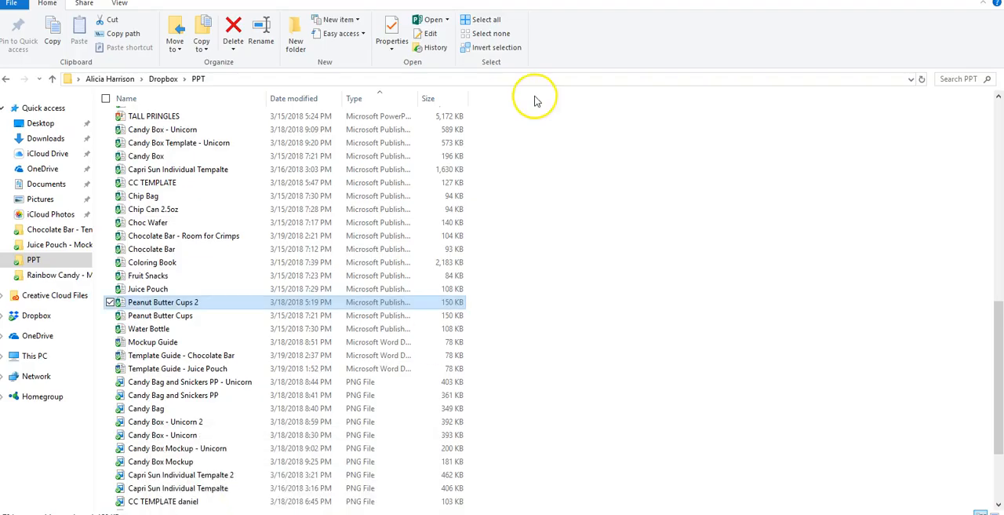
click(45, 109)
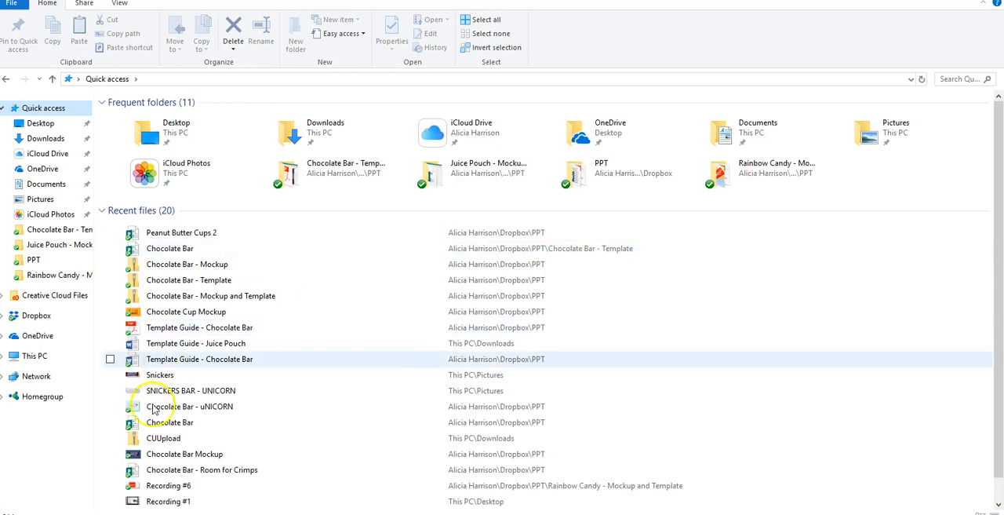
click(132, 440)
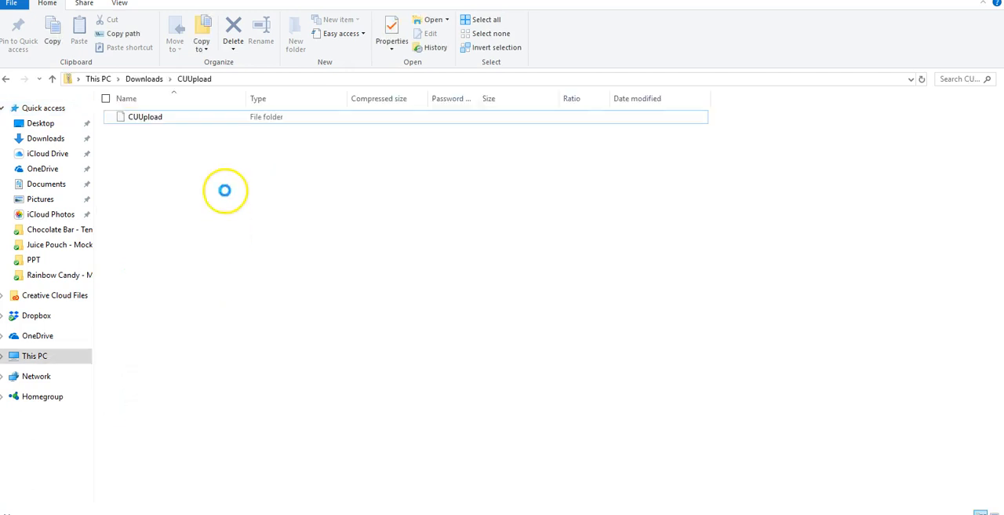
click(158, 119)
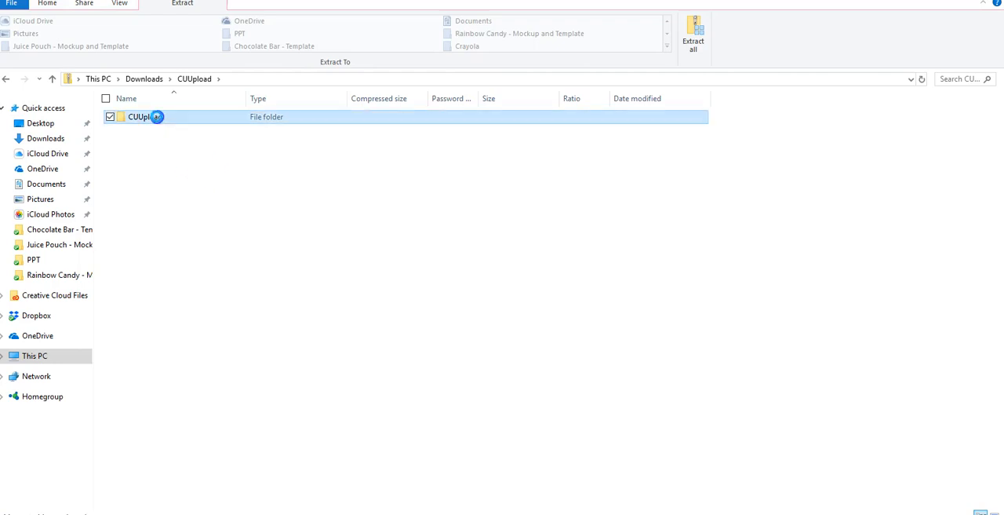
click(134, 144)
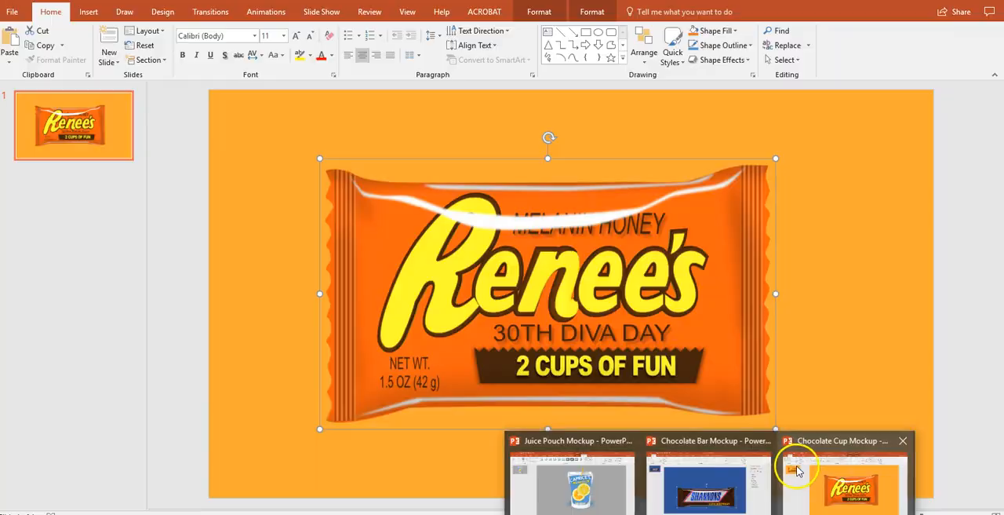
- Switch back to the wrapper design in Publisher and paste the copied unicorn image onto the page
click(797, 467)
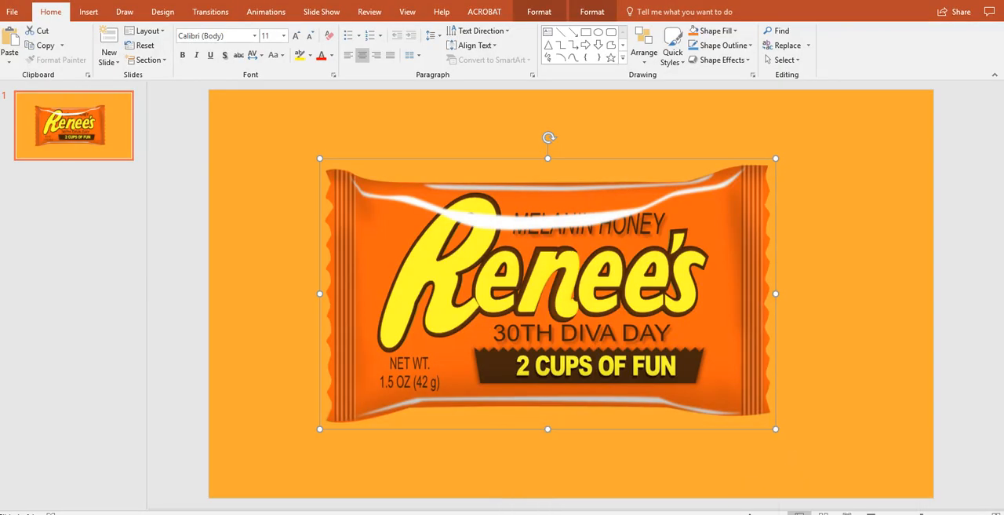
mouse_move(785, 508)
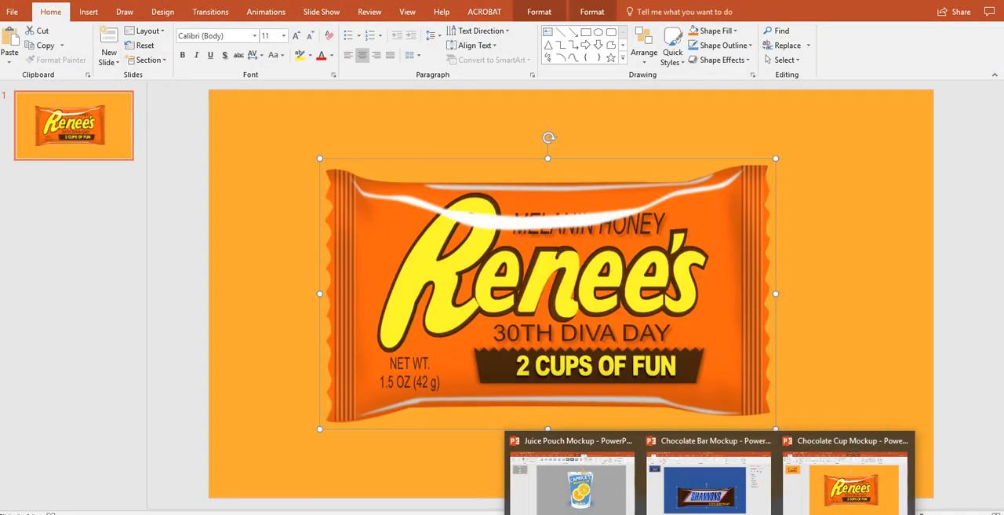
click(803, 493)
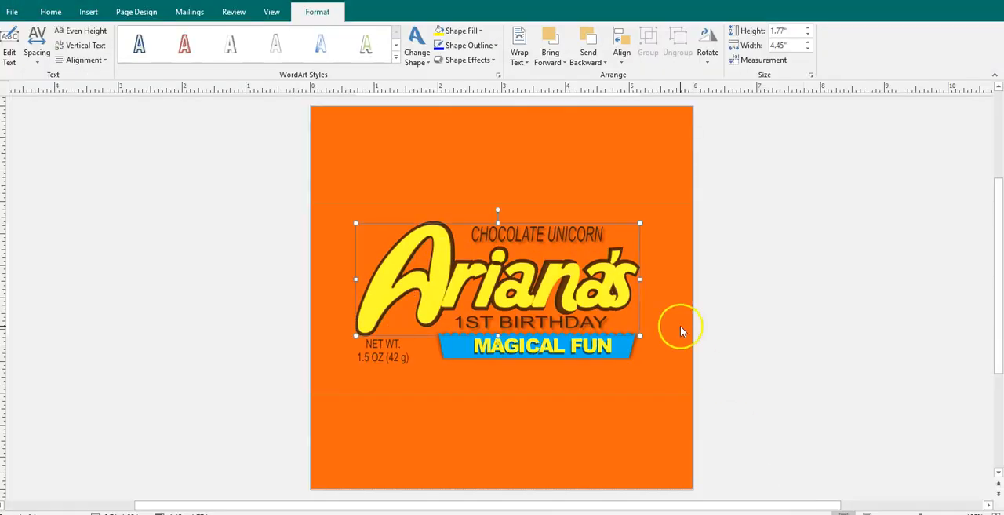
key(ctrl+v)
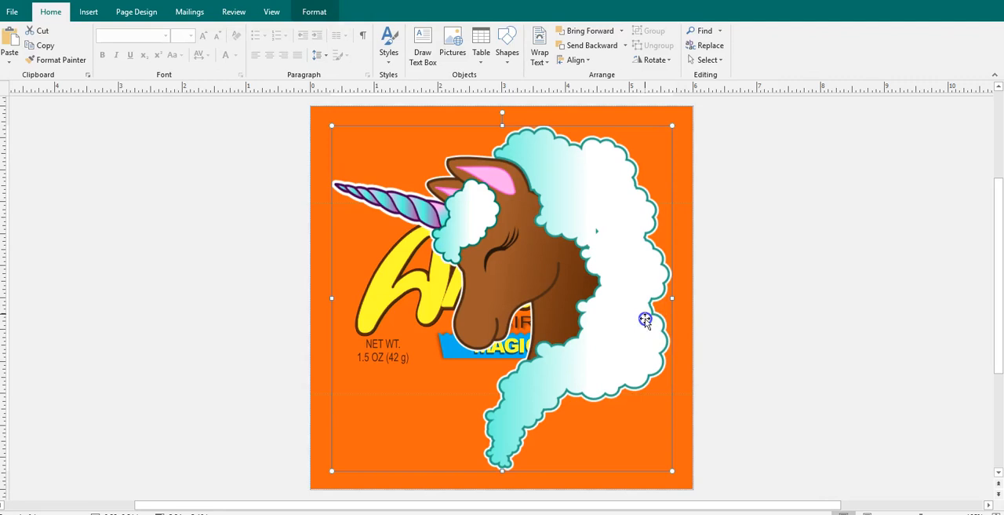
- Shrink the unicorn image to about 1.5 inches wide and place it over the right end of the blue banner
drag(674, 127, 559, 342)
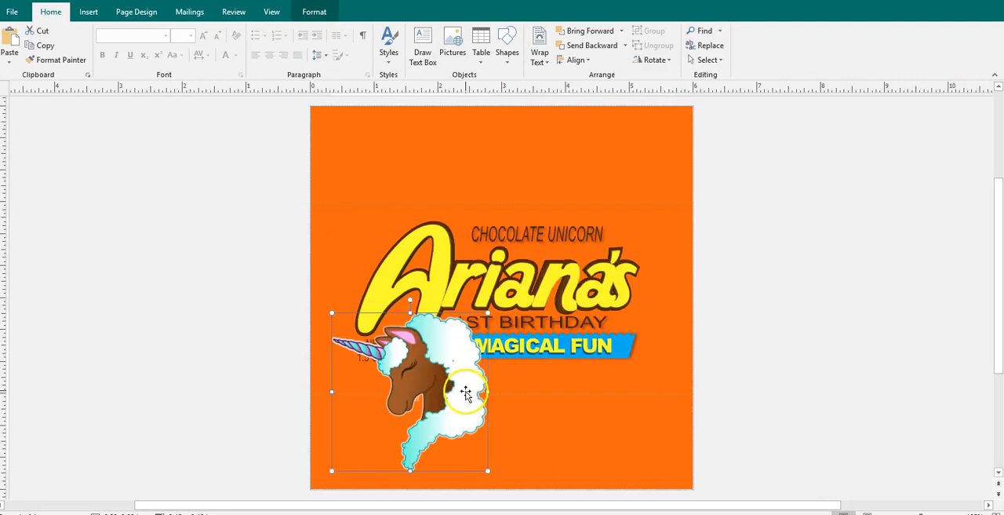
drag(426, 390, 661, 291)
- Fill the large name WordArt with a pink glitter picture found by searching Bing for "PINK GLITTER BACKGROUND"
click(522, 288)
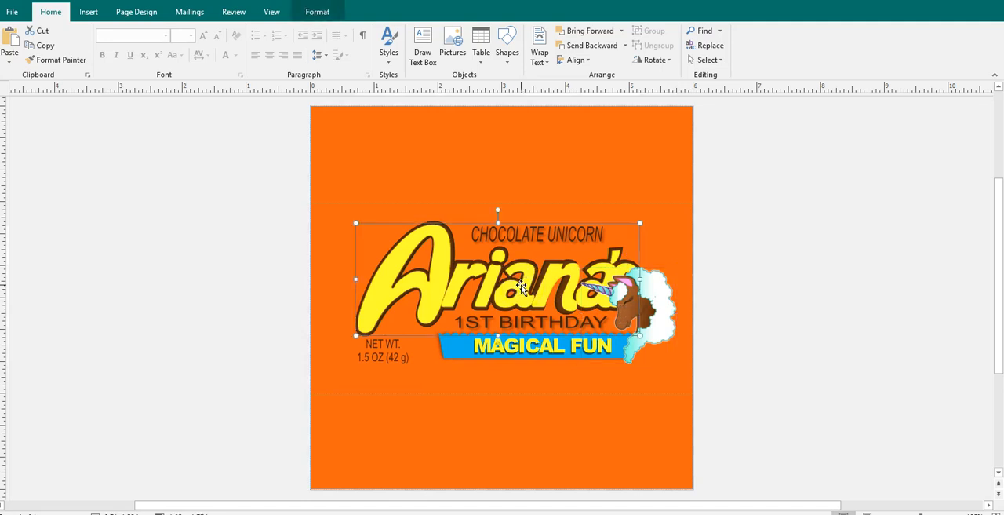
click(323, 11)
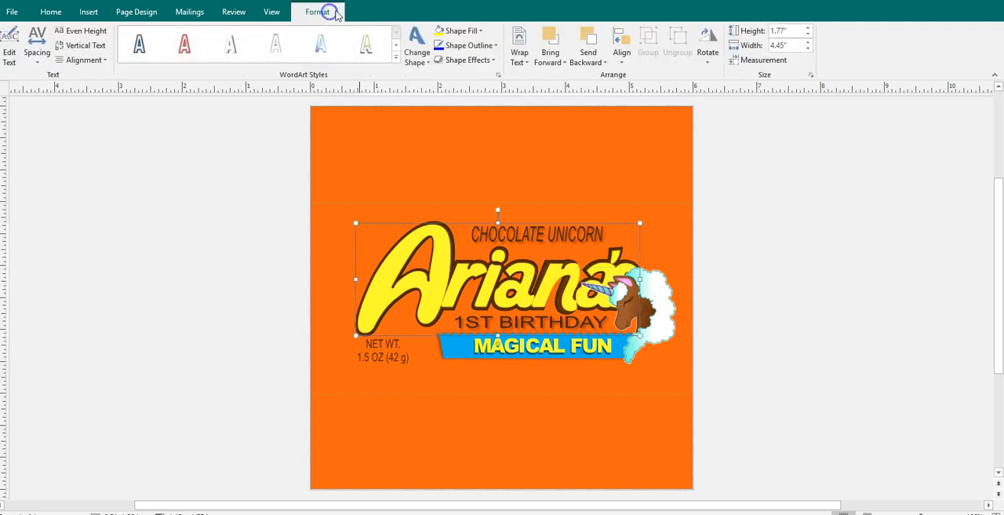
click(477, 32)
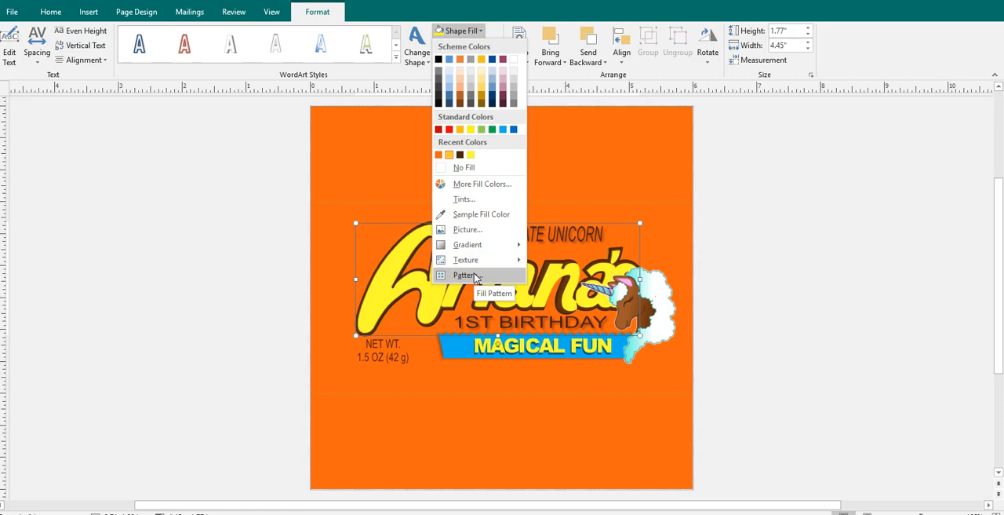
click(471, 229)
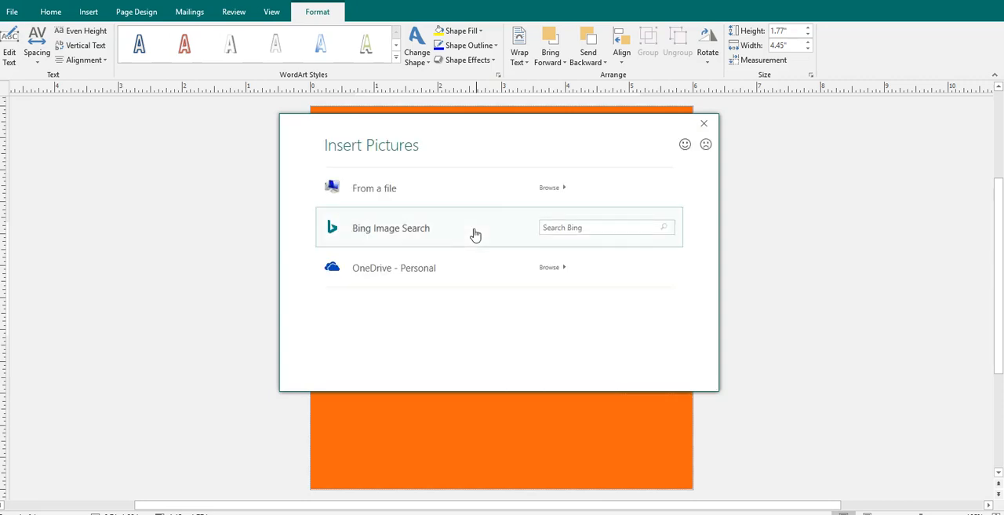
click(557, 226)
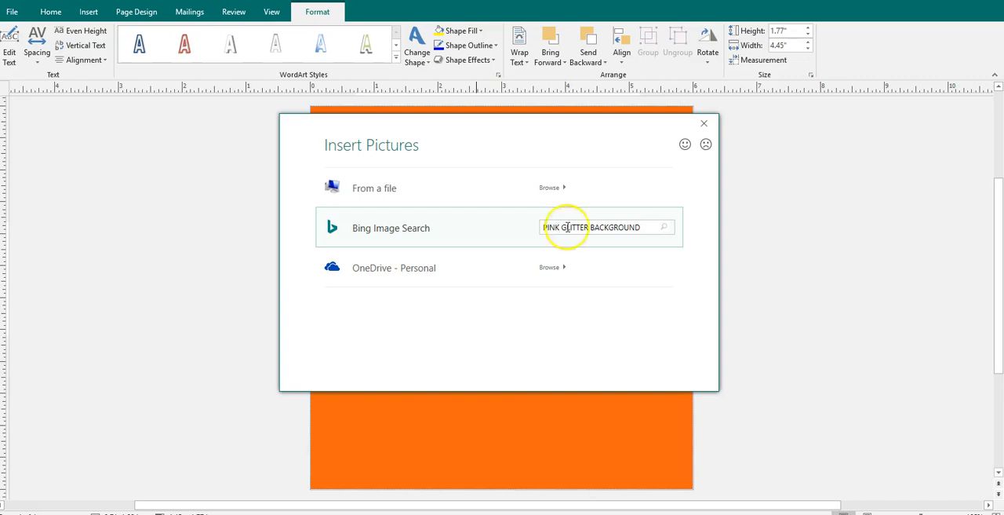
click(663, 227)
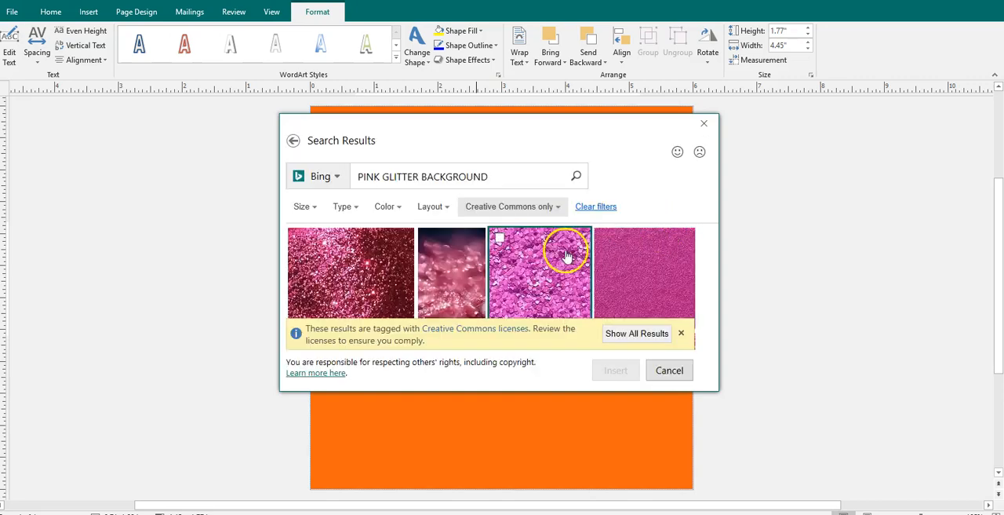
click(668, 277)
double_click(668, 278)
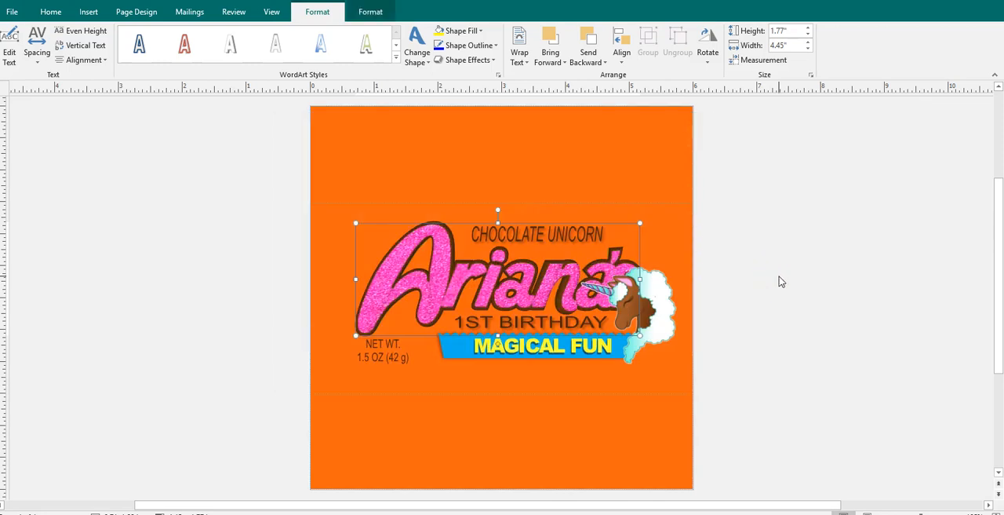
- Set the name WordArt's outline to the turquoise sampled from the unicorn's mane
click(560, 263)
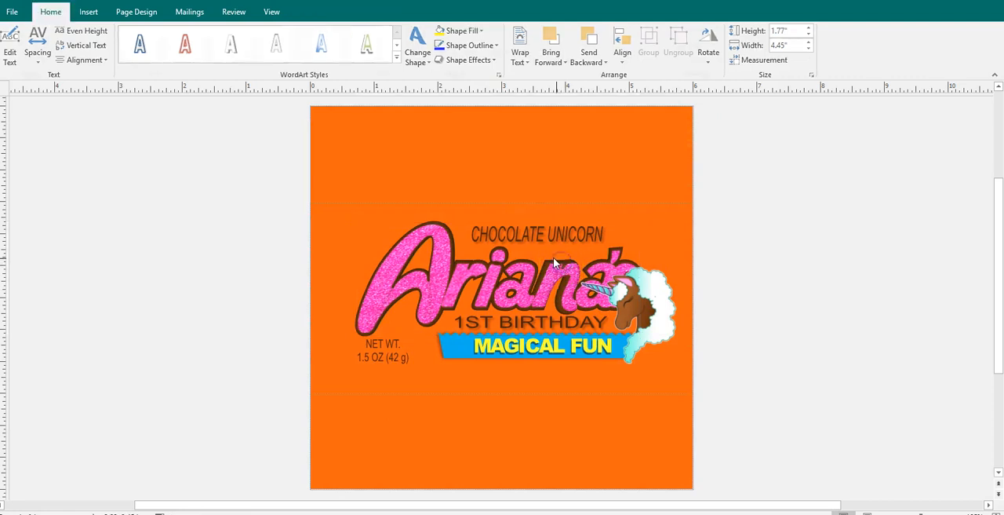
click(553, 264)
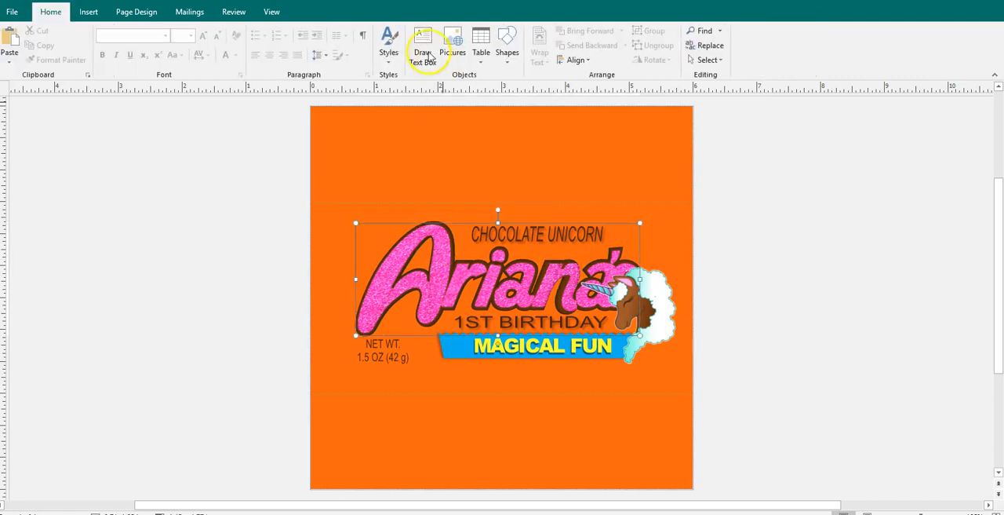
click(320, 13)
click(471, 49)
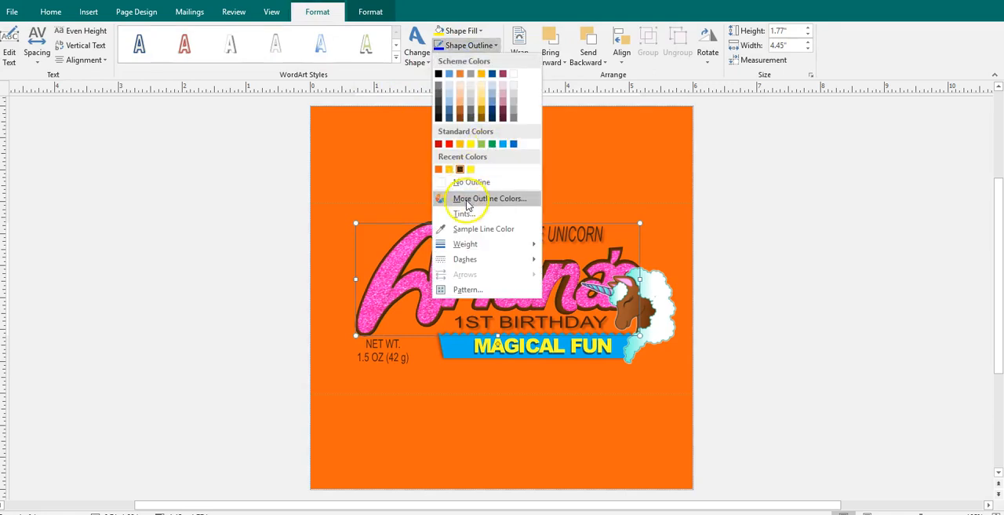
click(463, 228)
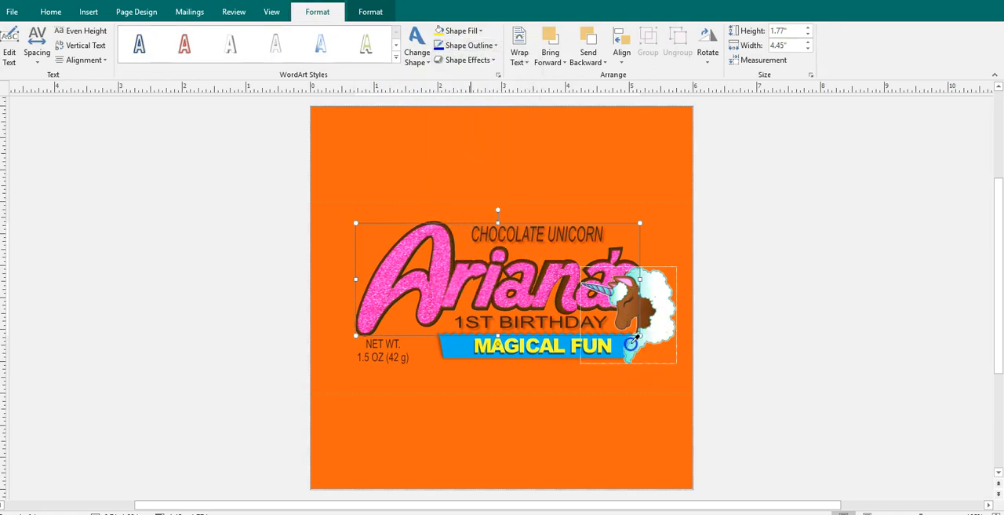
click(632, 344)
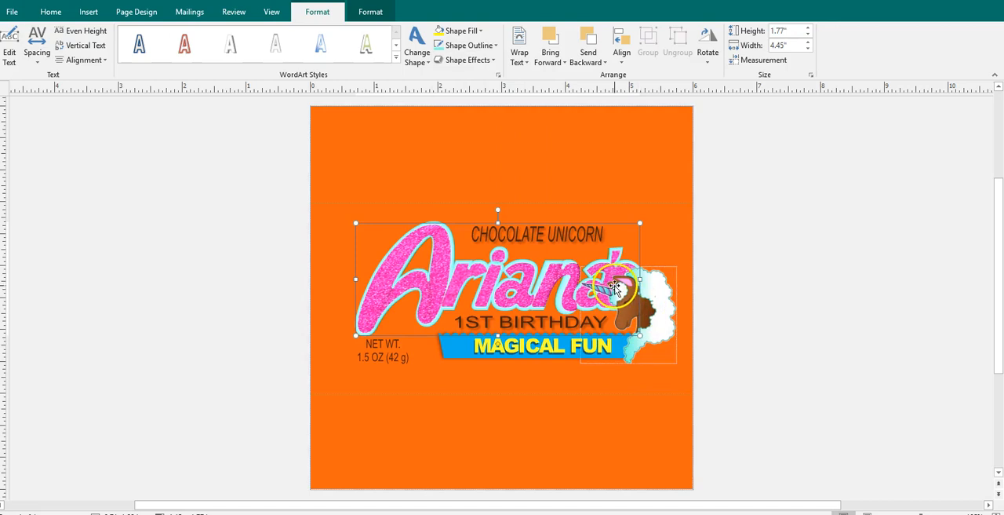
- Change the name WordArt's outline to the light pink tint from the scheme colors
click(458, 47)
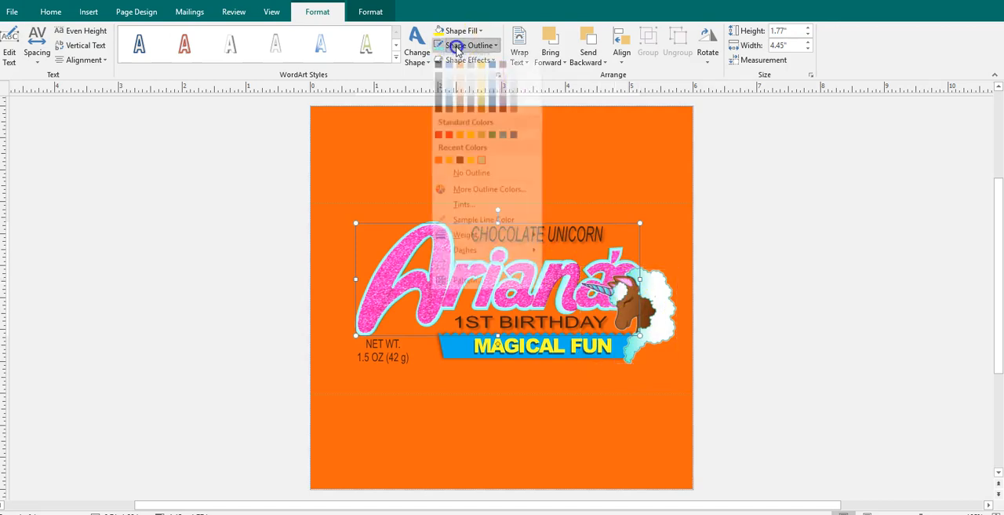
click(505, 103)
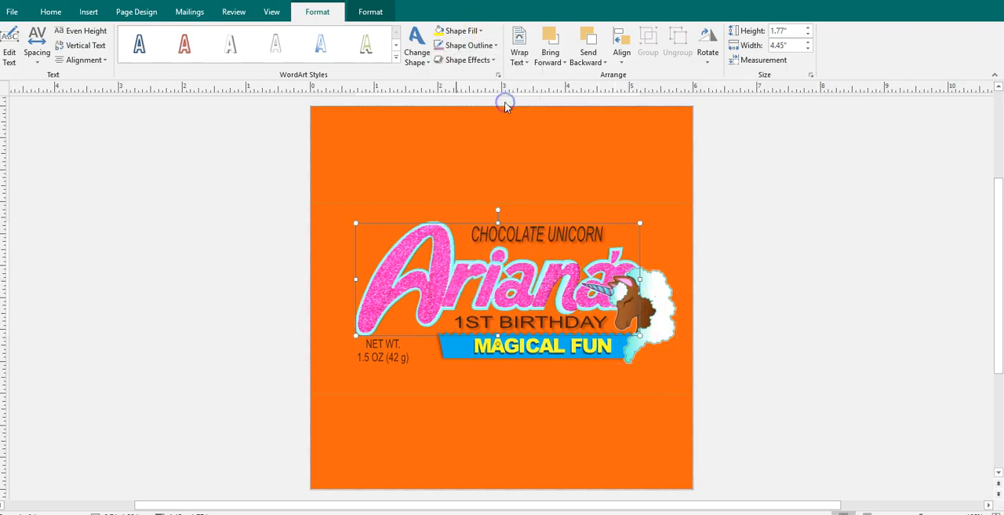
click(544, 151)
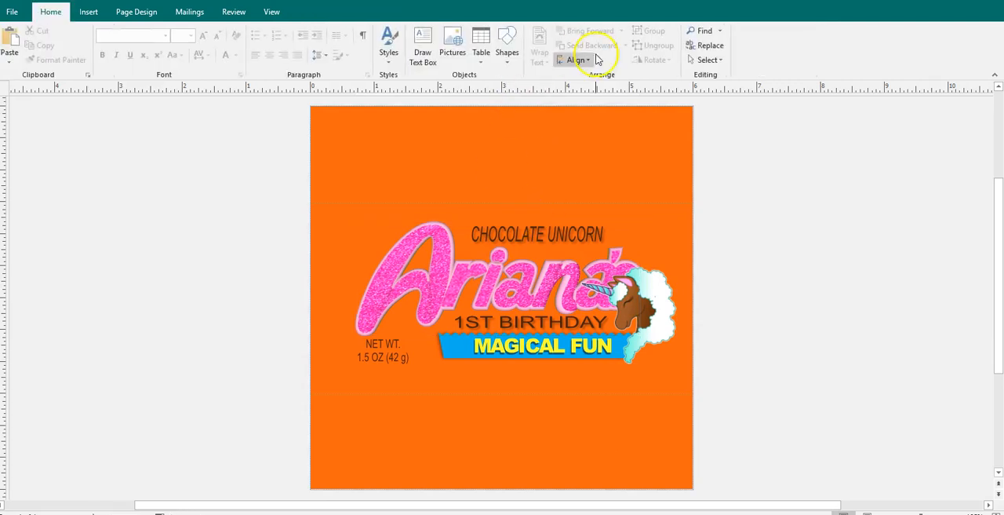
- Set the page background to a solid fill in the recently sampled turquoise
click(135, 13)
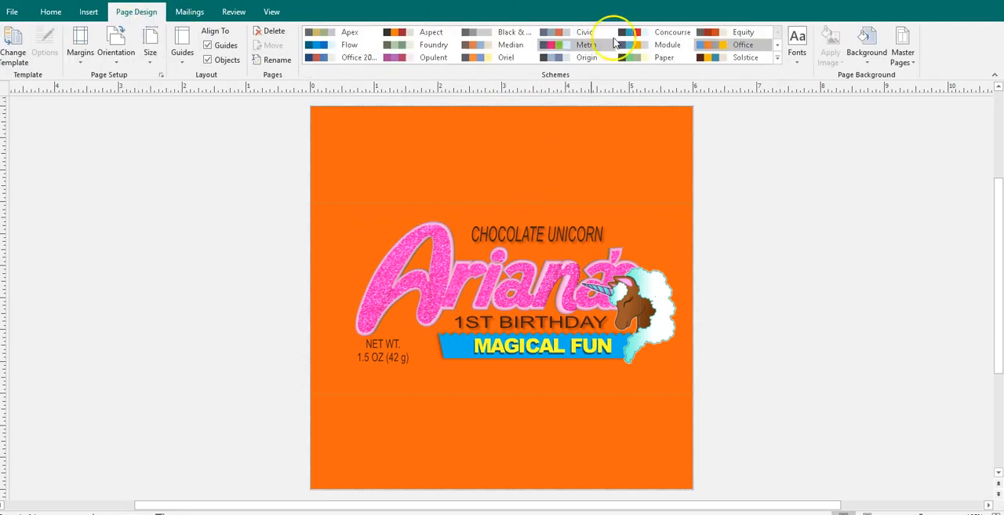
click(863, 52)
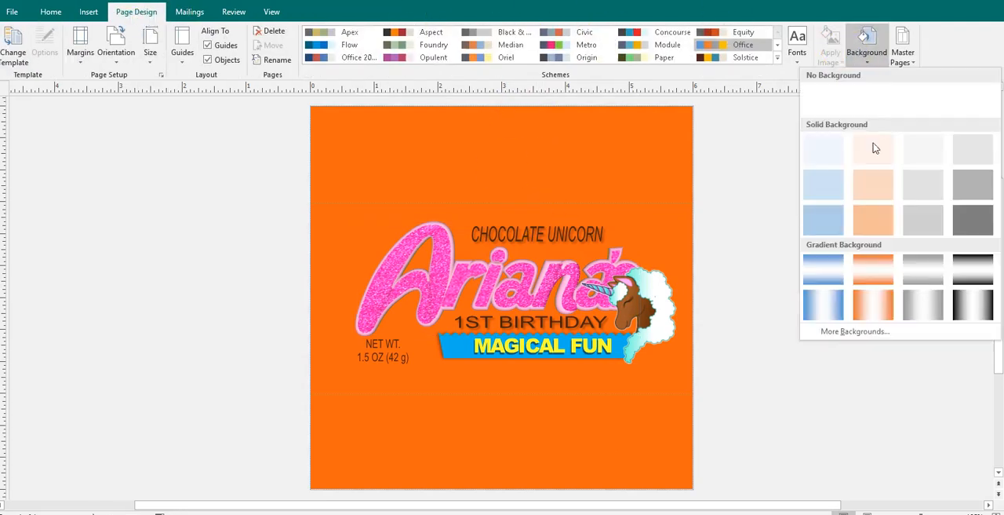
click(860, 333)
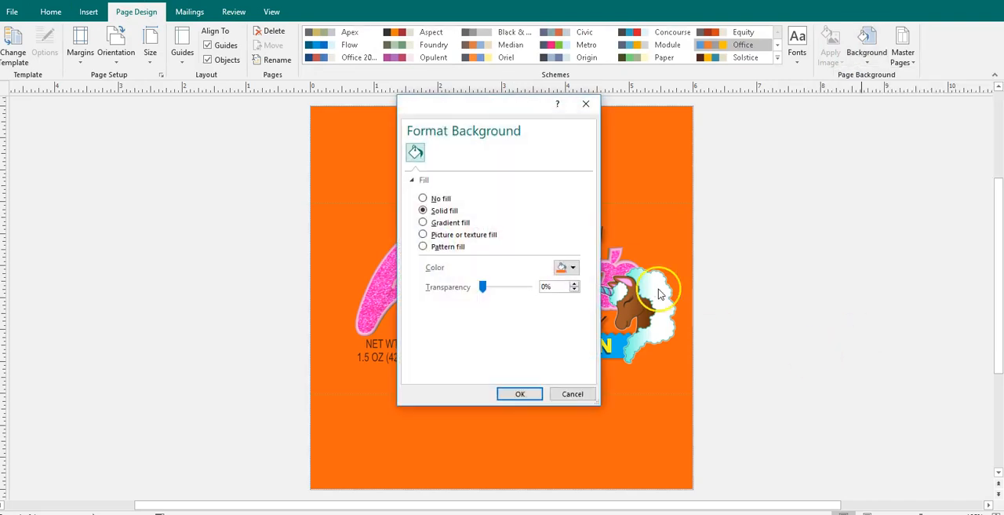
click(573, 268)
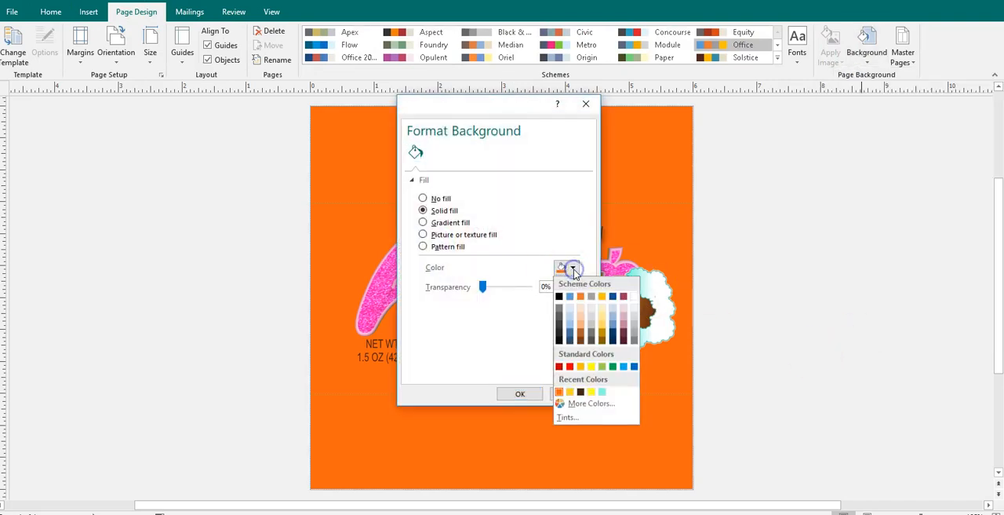
click(601, 391)
click(519, 393)
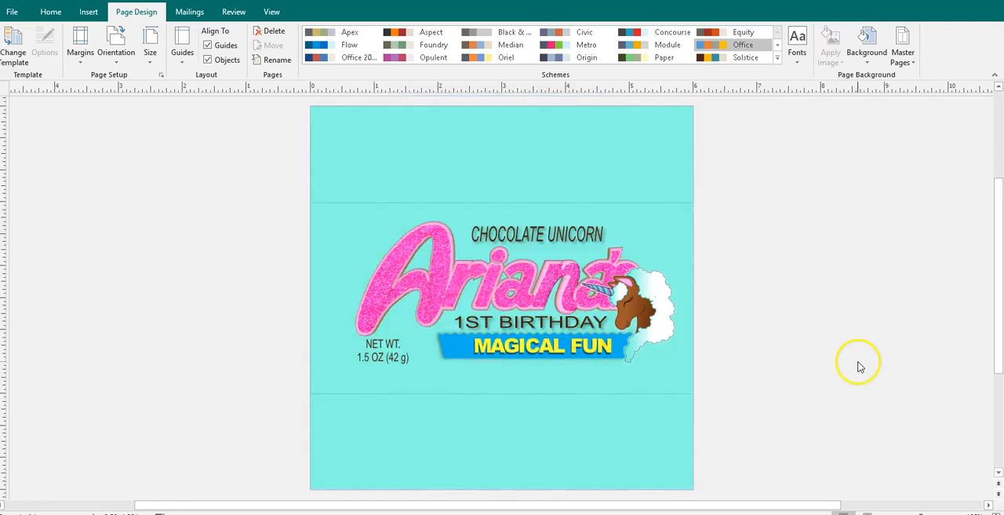
- Outline the "1ST BIRTHDAY" WordArt in the pink tint from the scheme colors
click(525, 316)
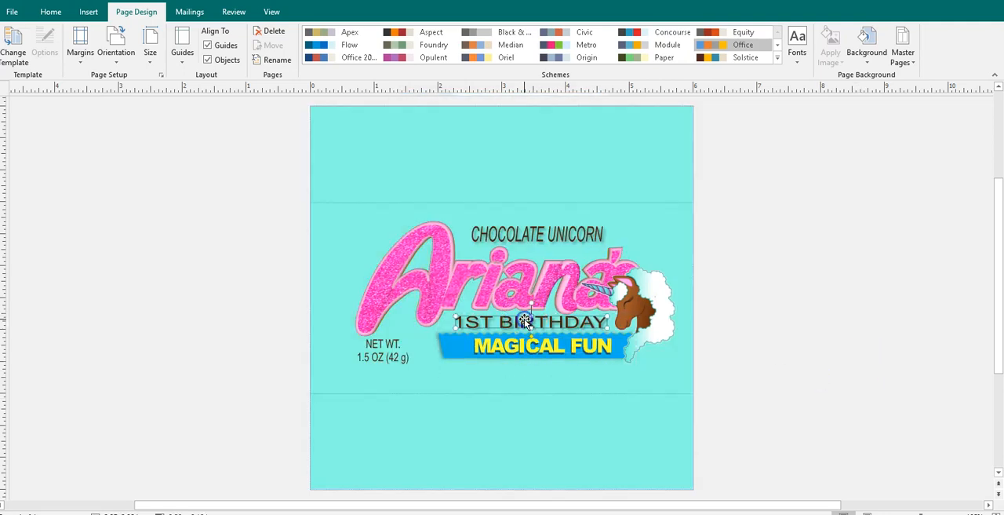
click(524, 319)
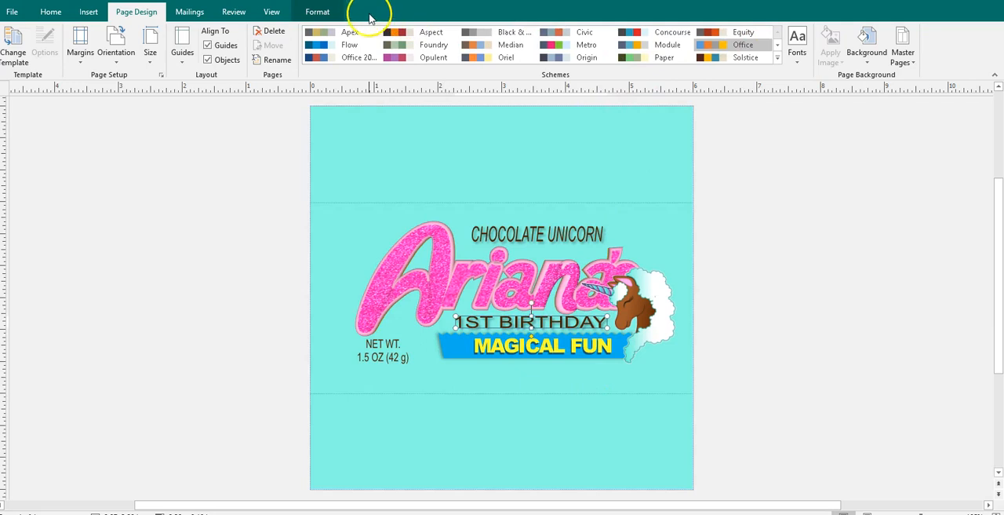
click(326, 11)
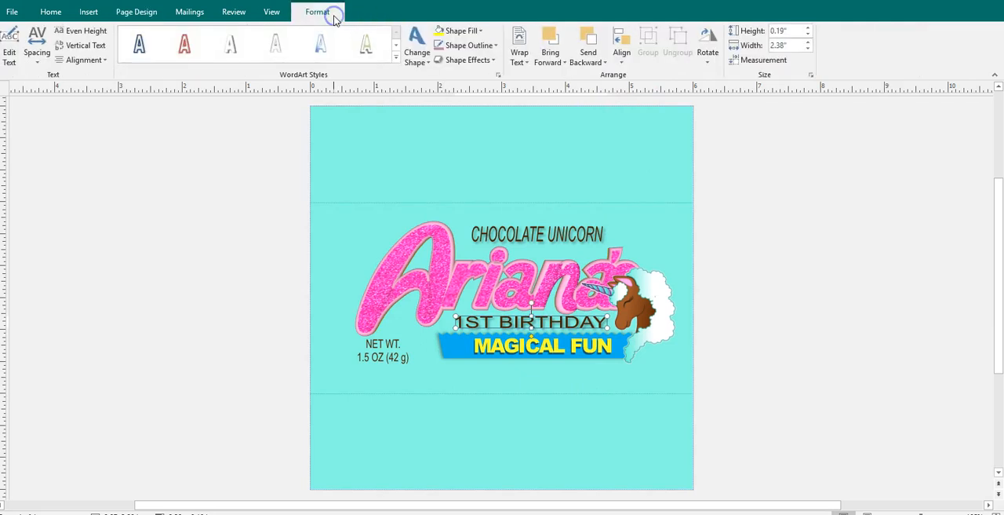
click(480, 45)
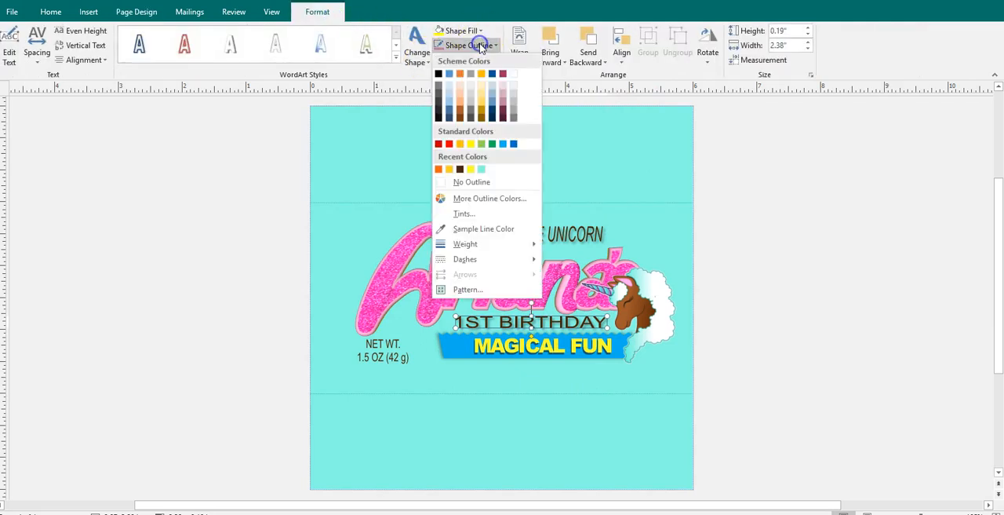
click(503, 109)
click(786, 231)
- Remove the outlines from the "CHOCOLATE UNICORN" and "1ST BIRTHDAY" WordArt
click(561, 233)
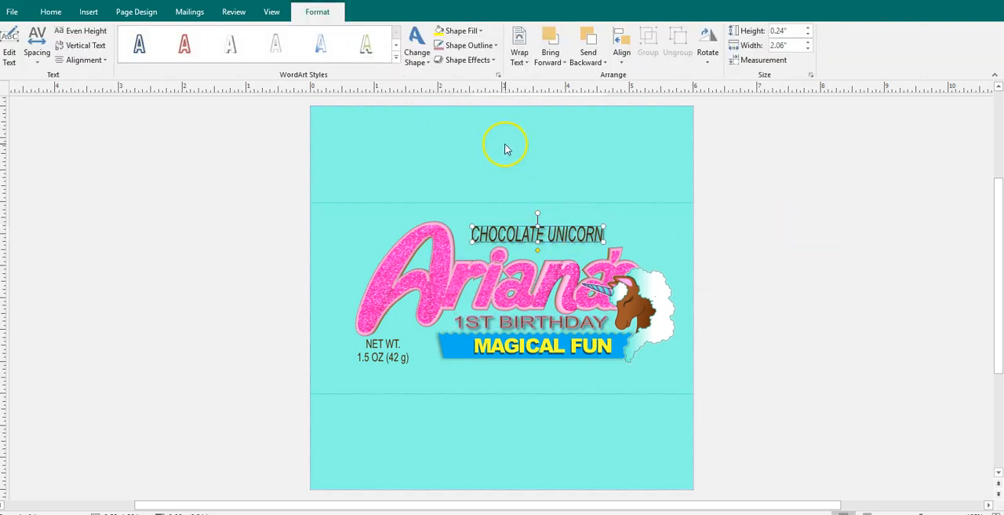
click(463, 44)
click(463, 182)
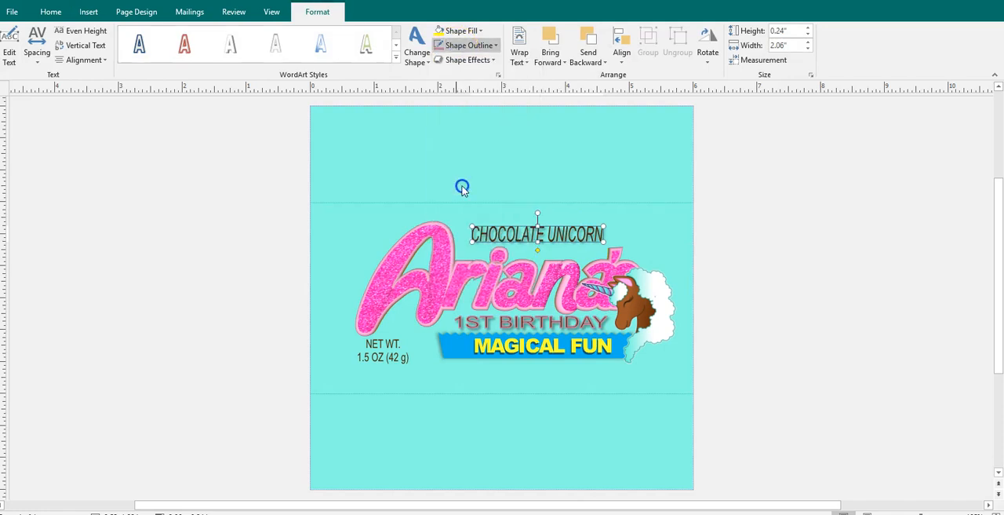
click(498, 315)
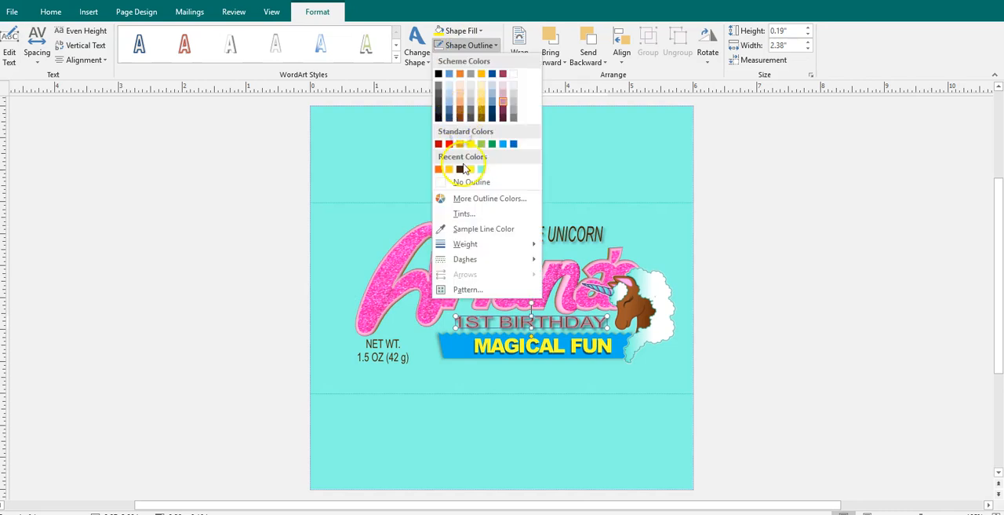
click(471, 181)
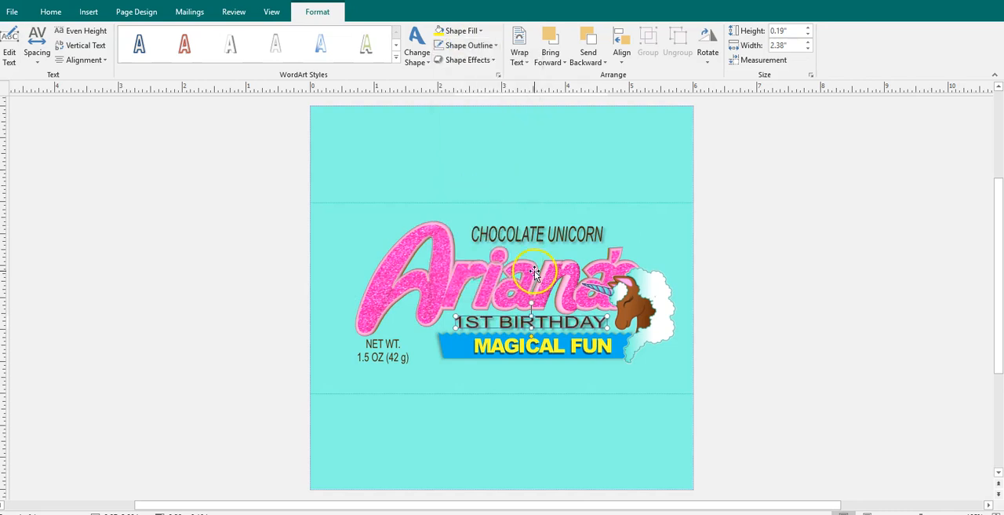
- Fill the "1ST BIRTHDAY" WordArt with the recent turquoise and outline it in the scheme's pink tint
click(465, 32)
click(483, 157)
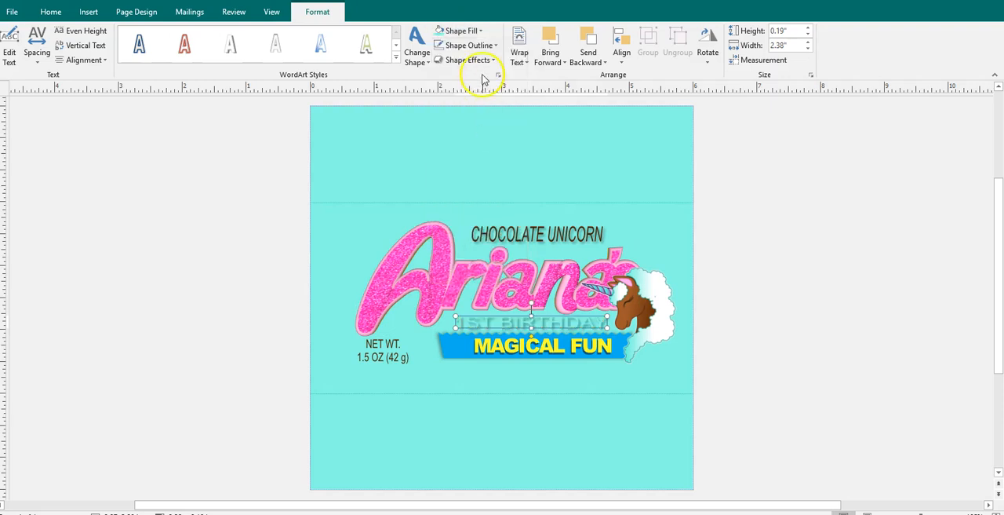
click(468, 48)
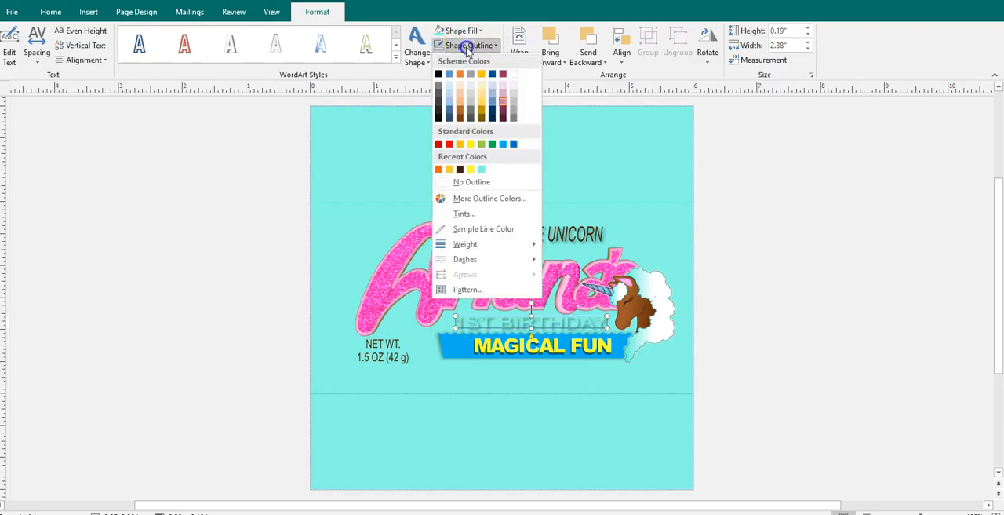
click(506, 106)
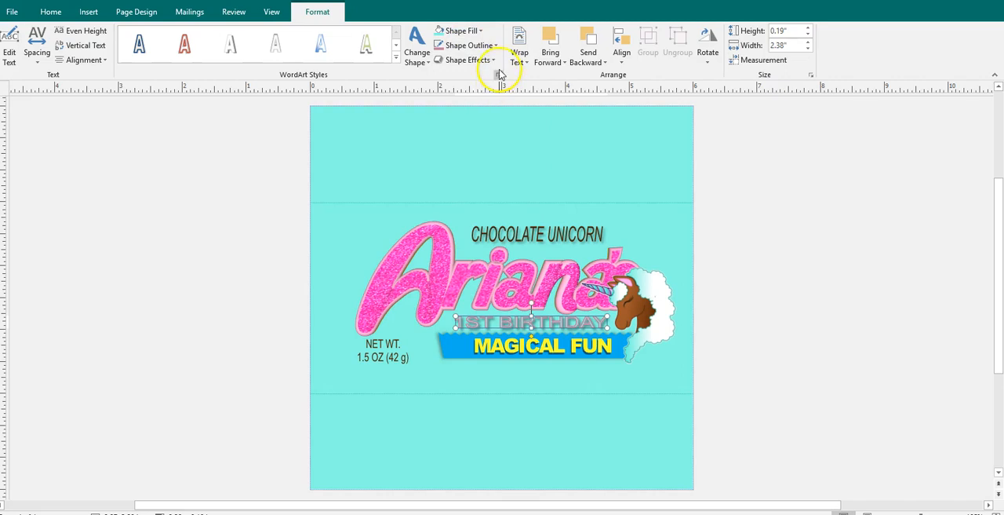
click(489, 44)
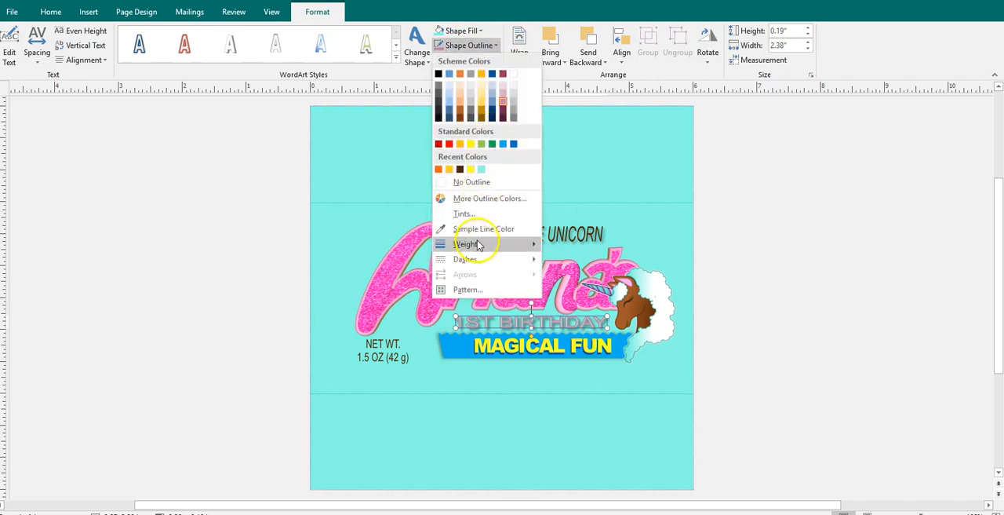
click(725, 252)
click(725, 253)
- Outline the "CHOCOLATE UNICORN" WordArt in the same scheme pink tint as the "1ST BIRTHDAY" lettering
click(549, 234)
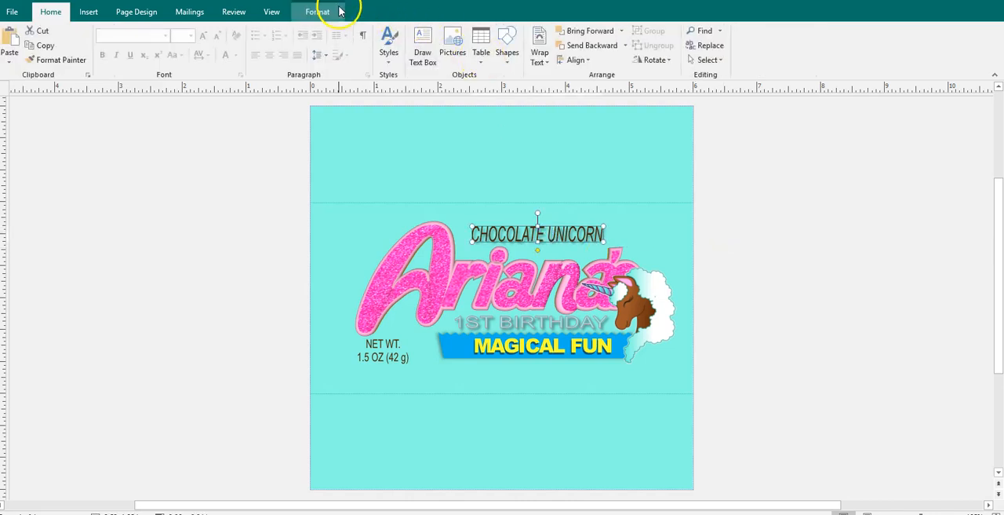
click(330, 11)
click(463, 45)
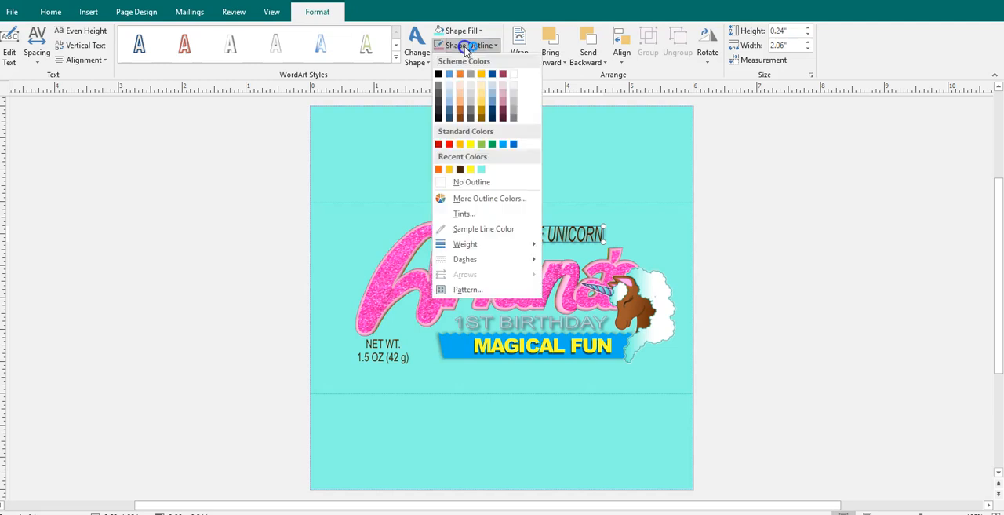
click(507, 100)
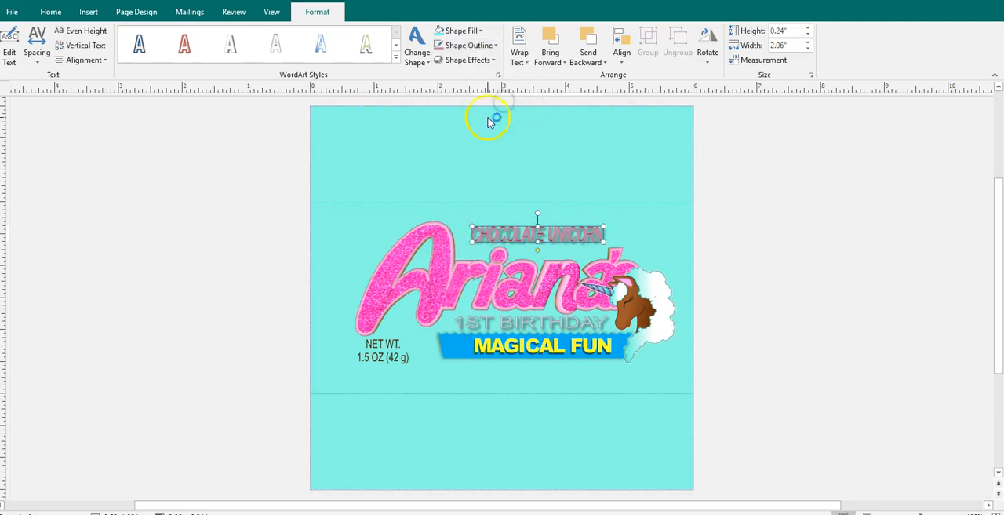
- Give the "CHOCOLATE UNICORN" WordArt a thinner outline weight and remove its fill
click(469, 45)
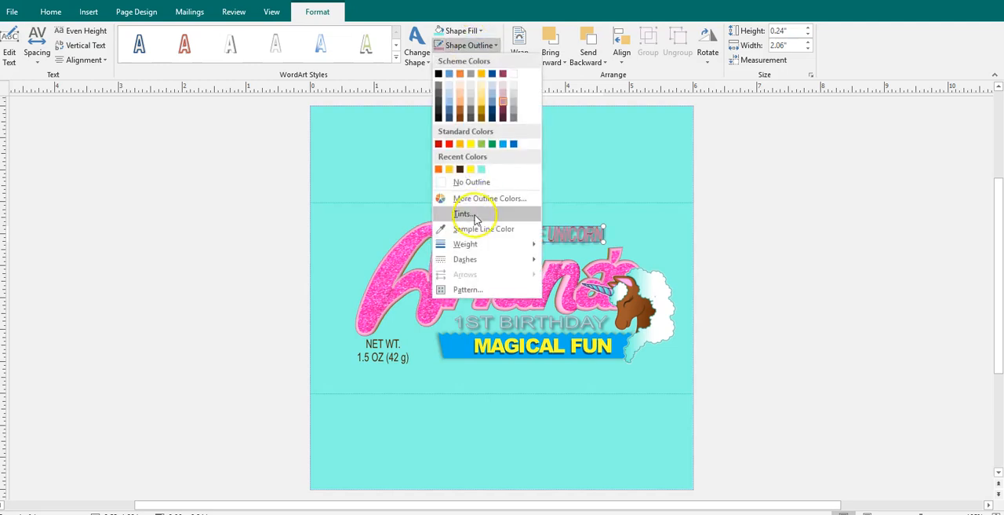
mouse_move(471, 244)
click(562, 248)
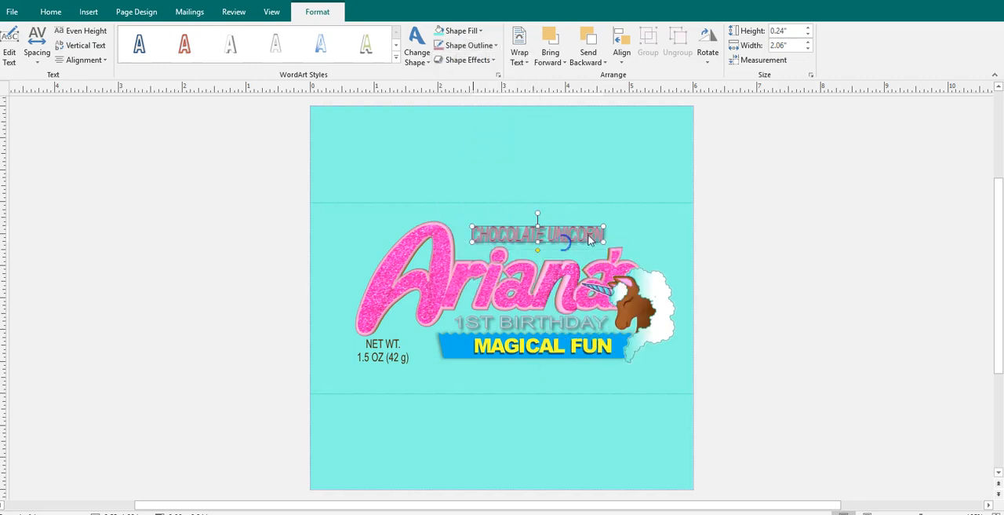
click(459, 31)
click(463, 167)
click(723, 262)
- Shift the unicorn picture slightly right and stretch the pink glitter name WordArt a little to the left
drag(634, 284, 656, 281)
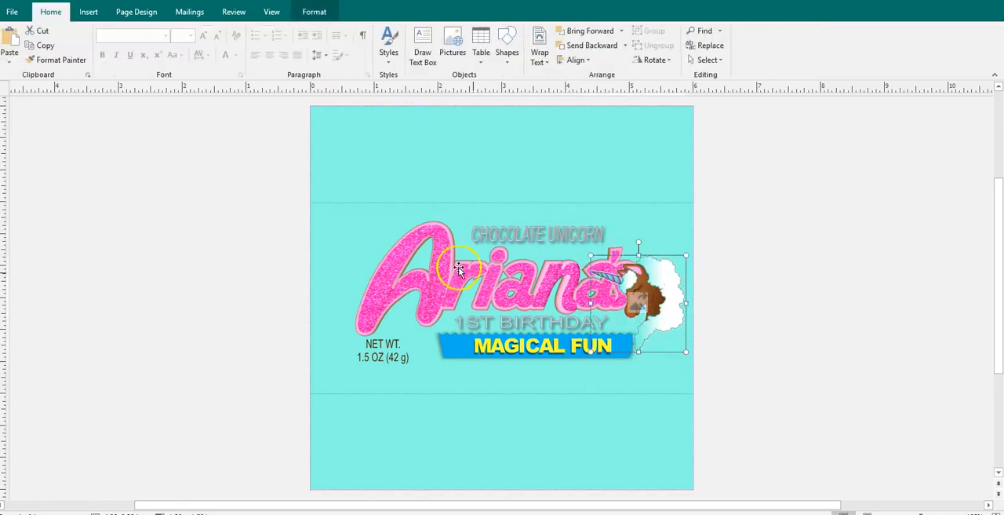
click(387, 277)
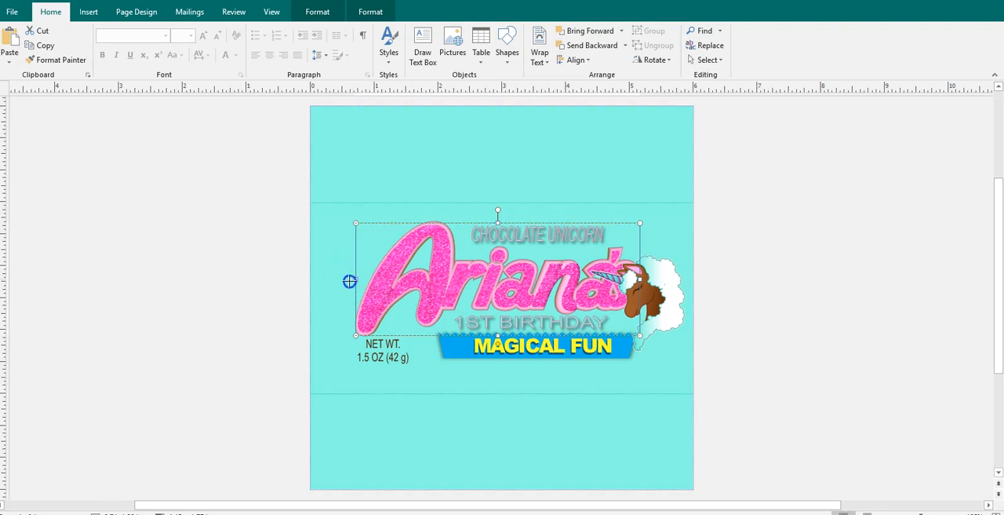
drag(342, 282, 342, 280)
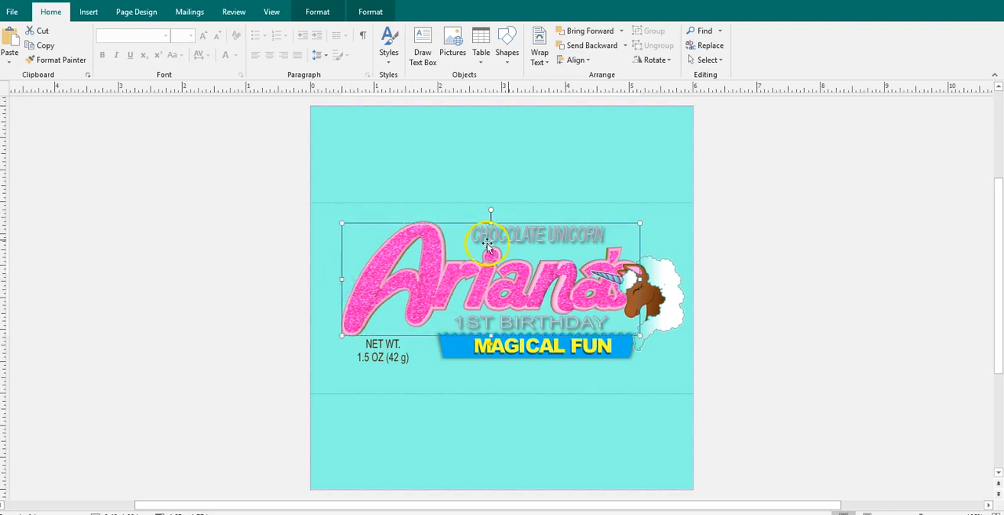
- Enlarge the unicorn picture, reposition it over the end of the glitter name, and rotate it slightly clockwise
click(691, 288)
drag(666, 287, 659, 241)
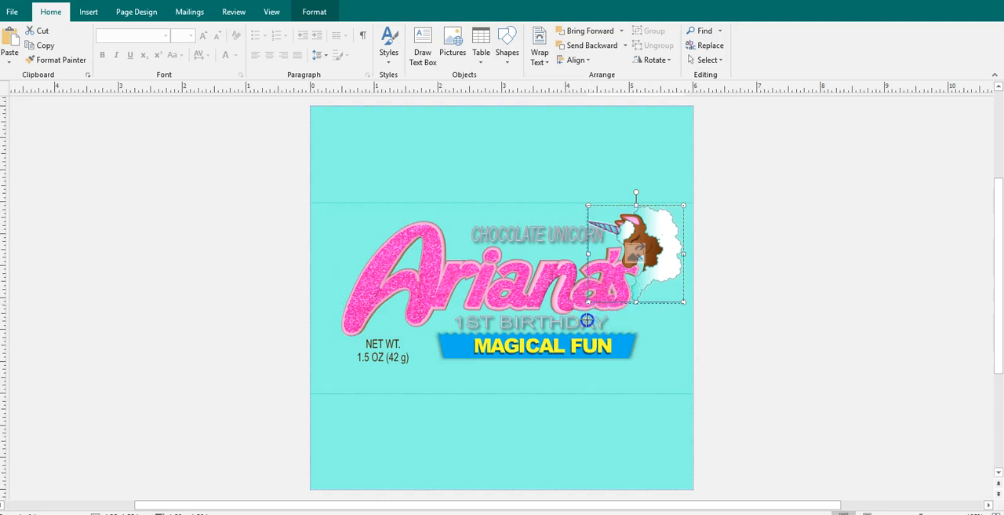
drag(587, 322, 570, 320)
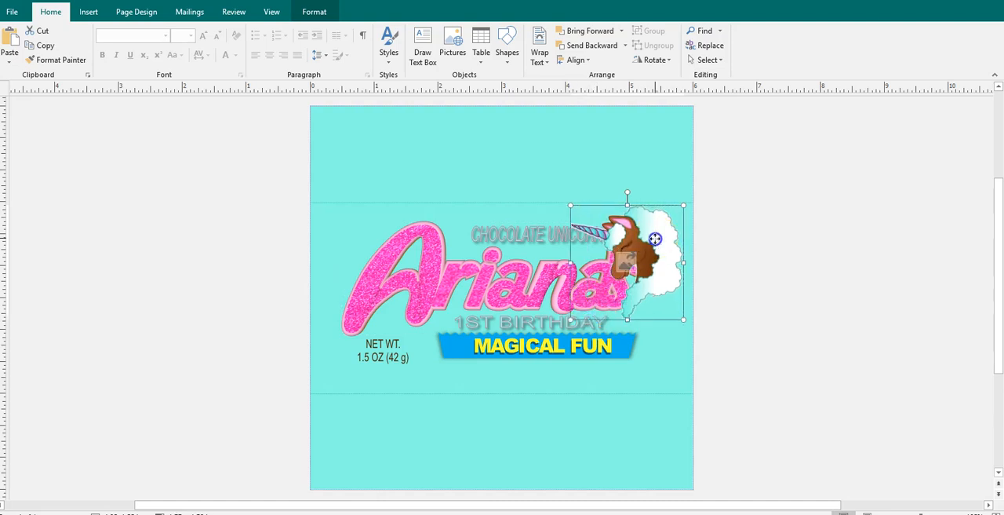
drag(655, 239, 661, 272)
drag(635, 224, 648, 225)
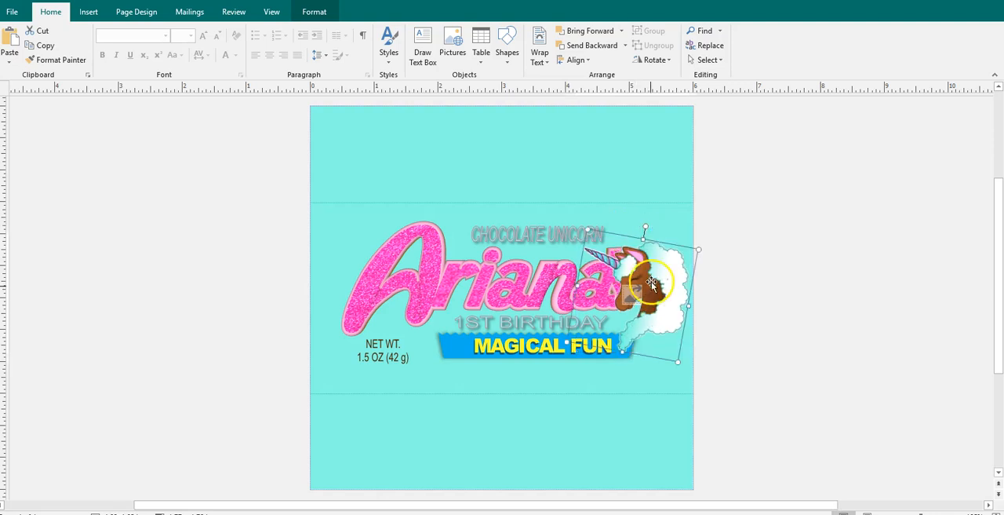
- Move the unicorn picture onto the lower part of the name's first letter and delete the net weight text beneath it
drag(646, 285, 429, 322)
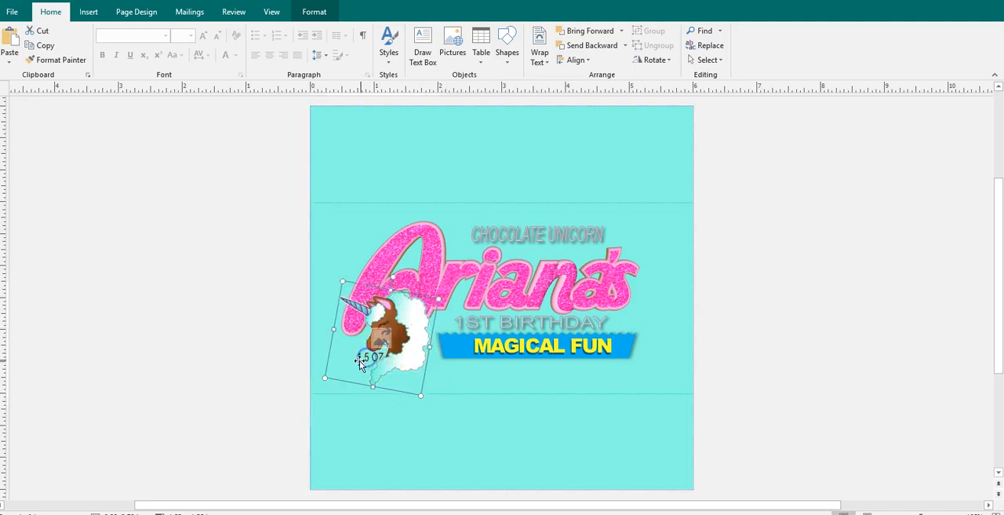
click(284, 364)
click(381, 348)
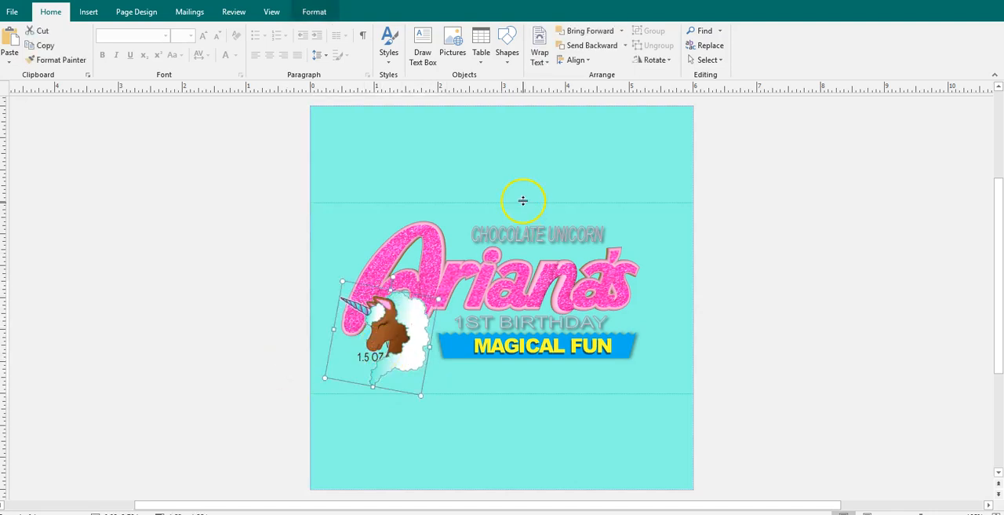
click(601, 45)
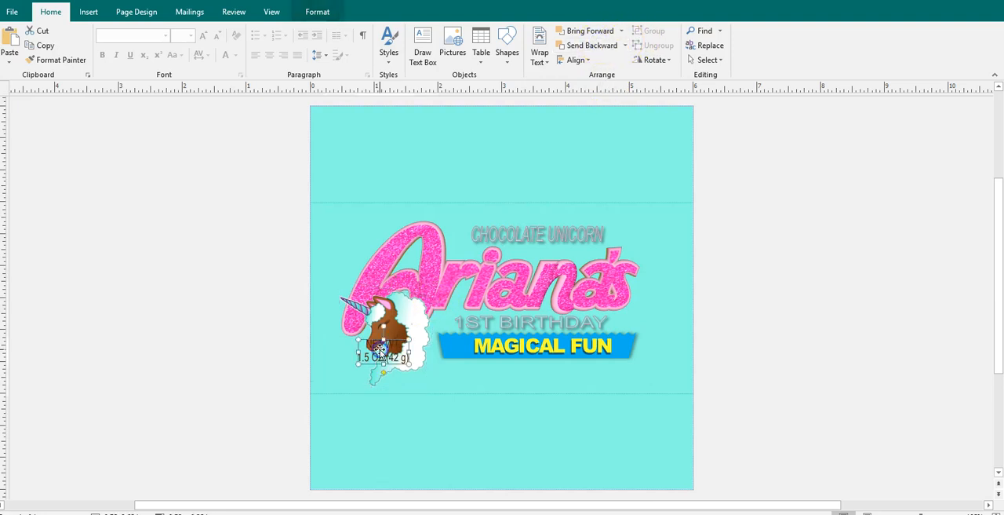
click(480, 349)
- Recolor the banner behind "MAGICAL FUN" with a pink tint from the scheme colors
click(631, 348)
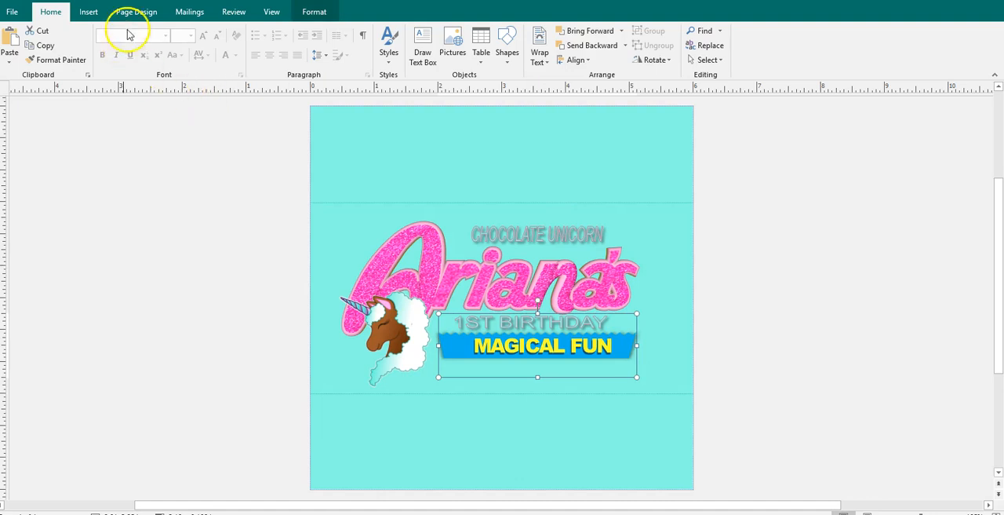
click(317, 13)
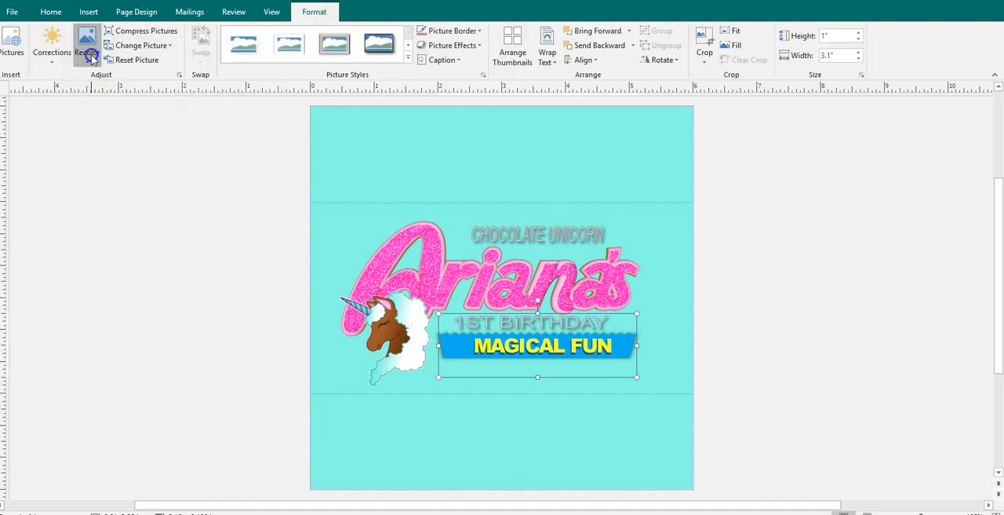
click(87, 46)
mouse_move(110, 184)
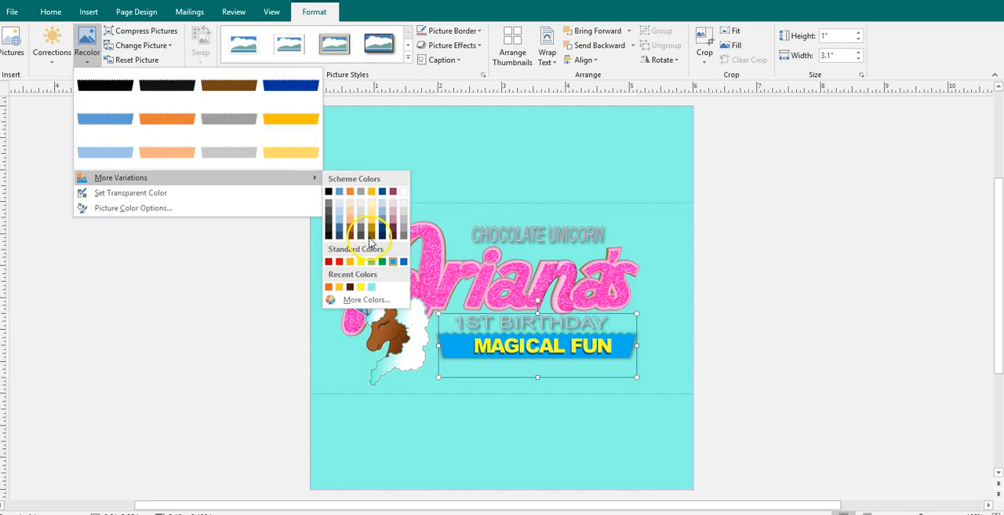
click(396, 225)
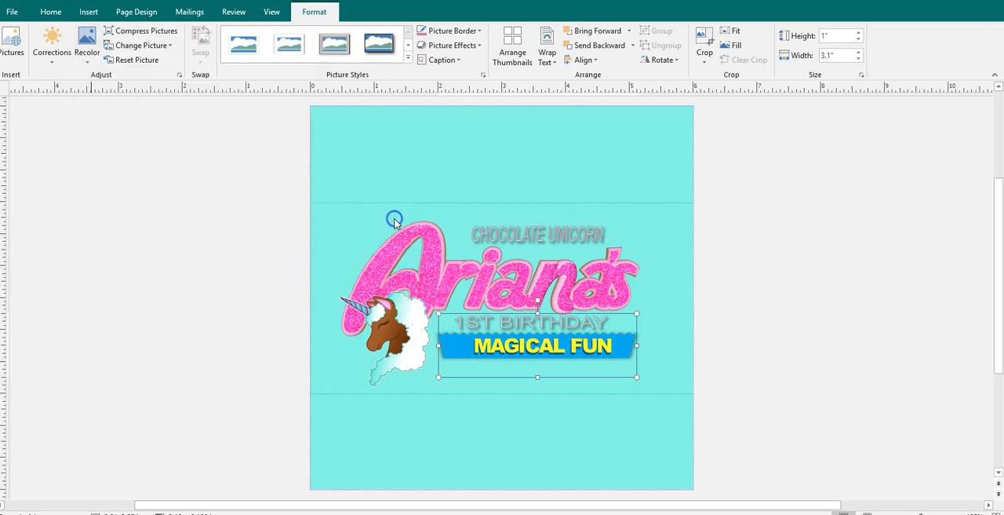
click(761, 276)
- Fill the "MAGICAL FUN" WordArt with the recent turquoise
click(592, 343)
click(331, 14)
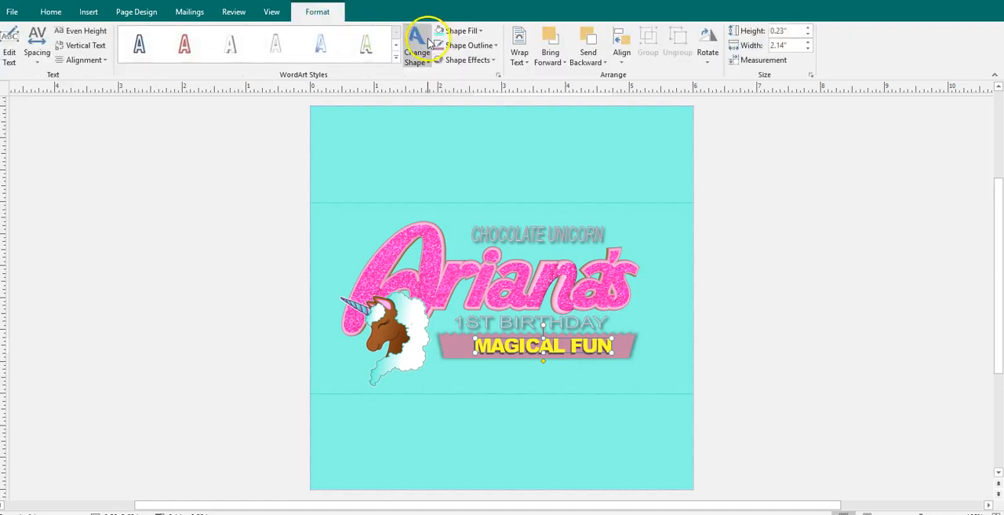
click(460, 31)
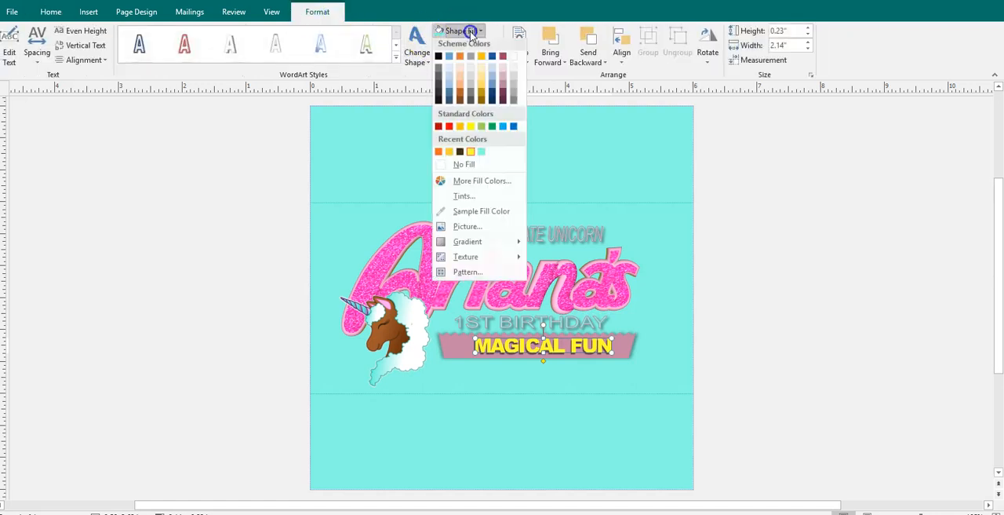
click(481, 154)
click(852, 247)
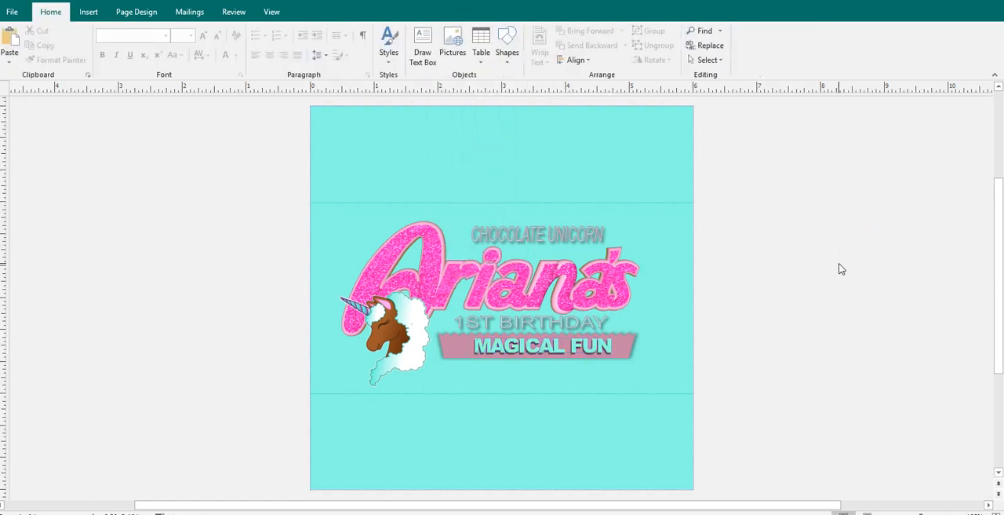
- Enlarge the "CHOCOLATE UNICORN" WordArt slightly, extending it up and to the right above the name
click(601, 233)
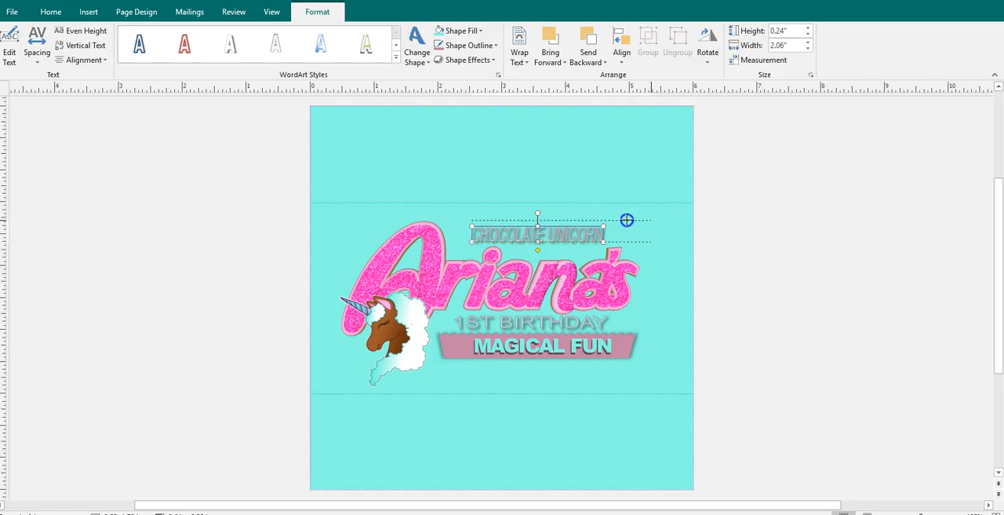
drag(626, 220, 634, 222)
click(787, 246)
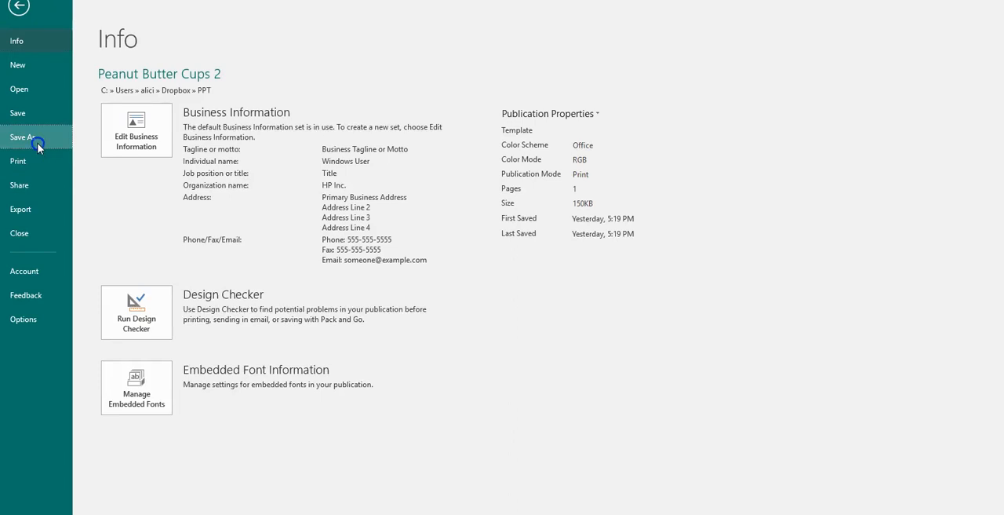
- Save the publication in the PPT folder as a PNG Portable Network Graphics file named "Peanut Butter Cups - Unicorn"
click(17, 136)
click(428, 105)
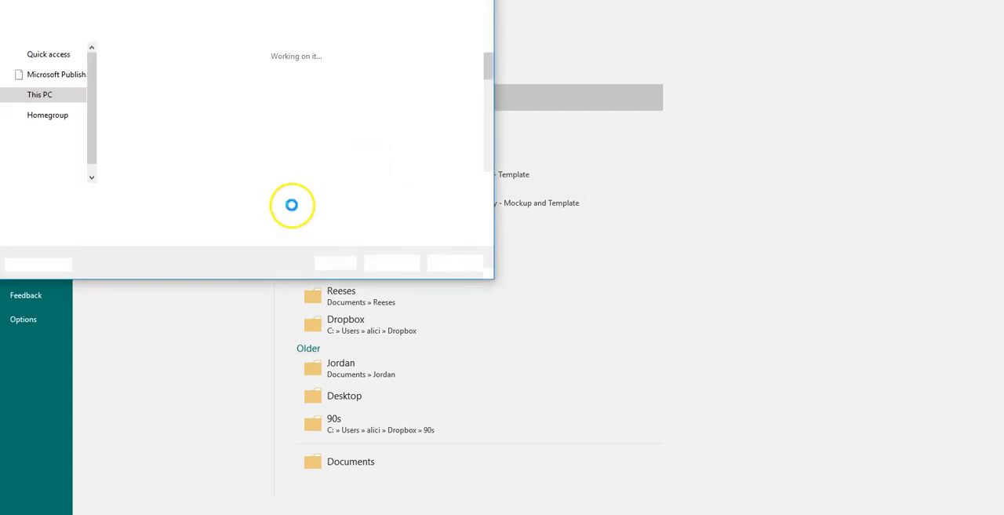
click(291, 213)
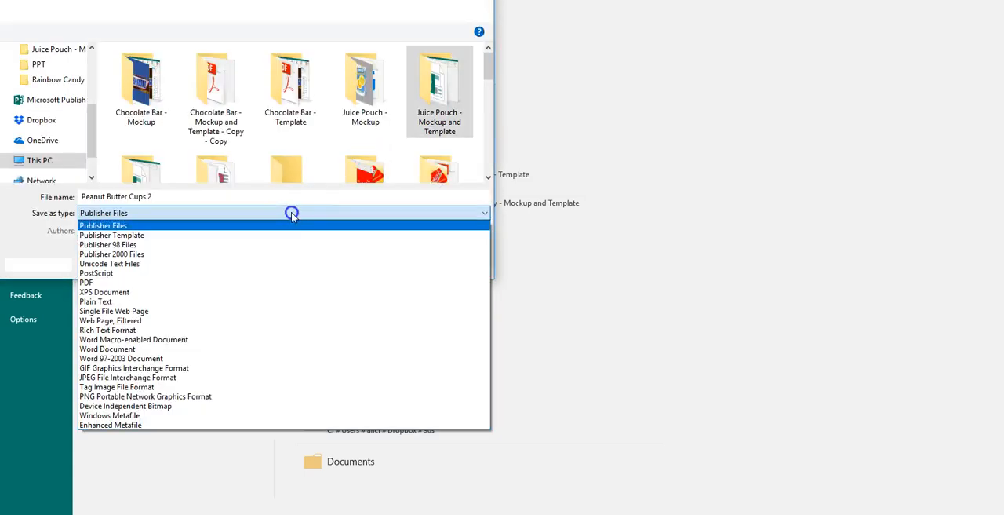
click(237, 397)
click(252, 198)
text(- Unicorn)
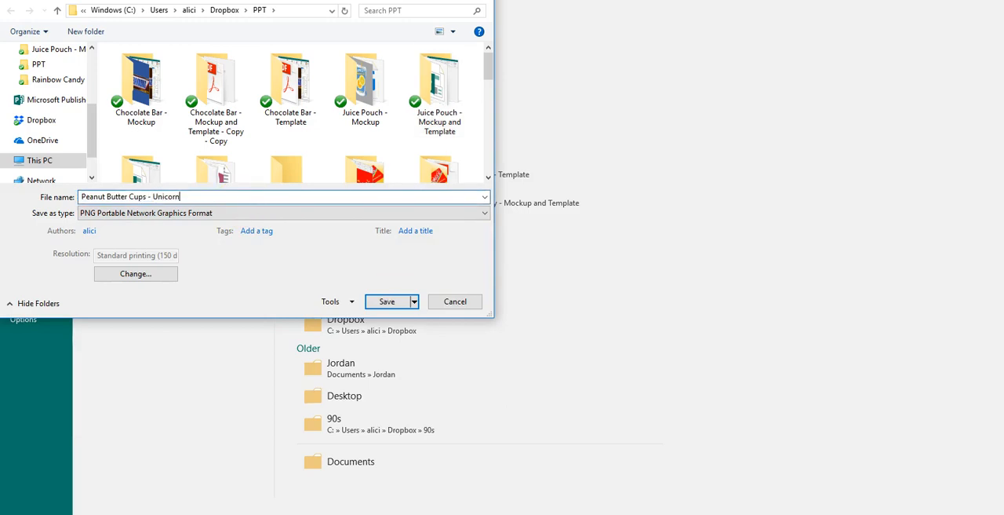
key(Return)
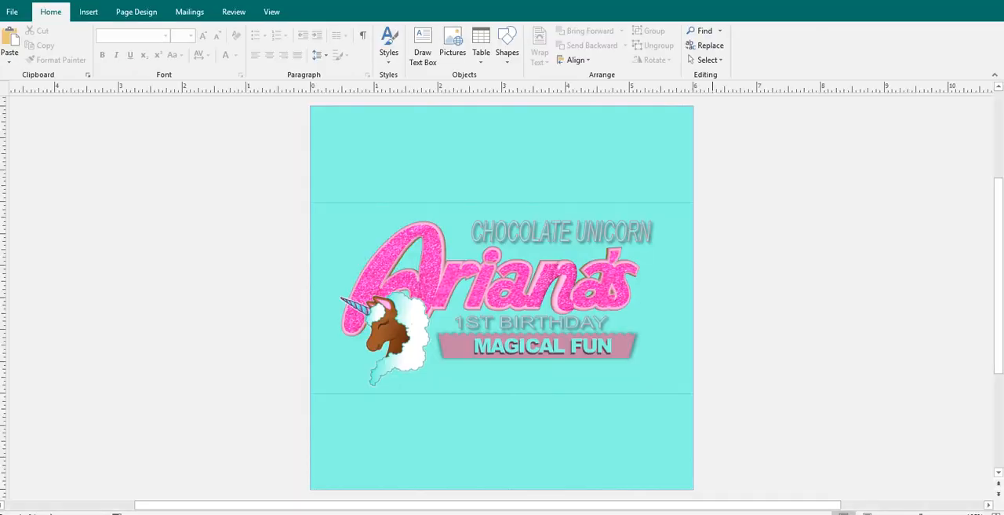
- Switch to the PowerPoint wrapper mockup, offset the clear overlay from the orange wrapper, and shift the whole group right
mouse_move(713, 513)
click(816, 491)
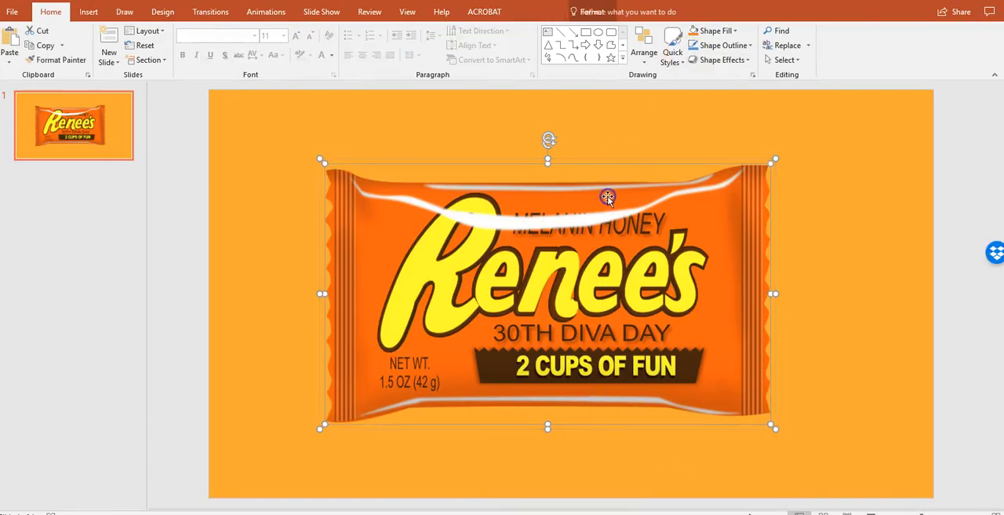
drag(567, 164, 459, 196)
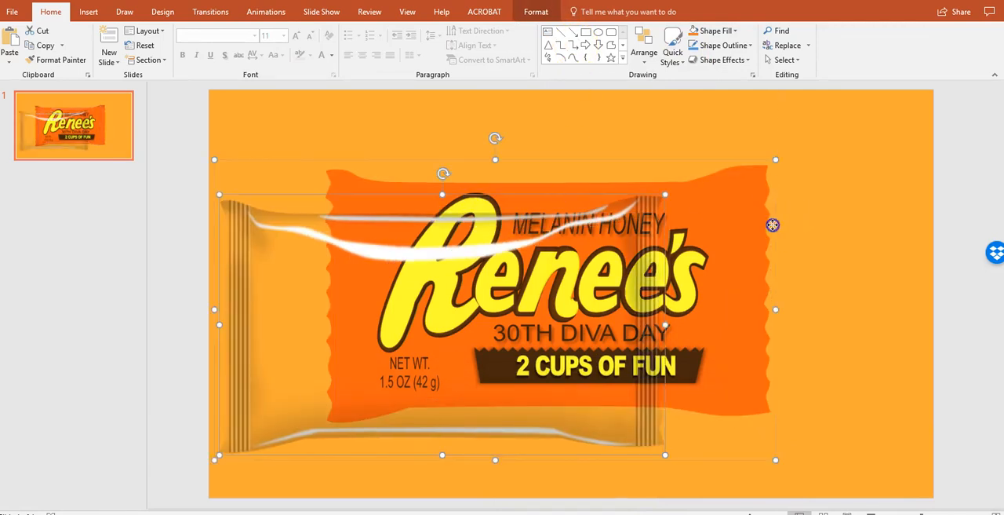
drag(773, 226, 843, 242)
drag(631, 207, 589, 115)
click(775, 211)
click(809, 244)
click(792, 289)
key(ctrl+z)
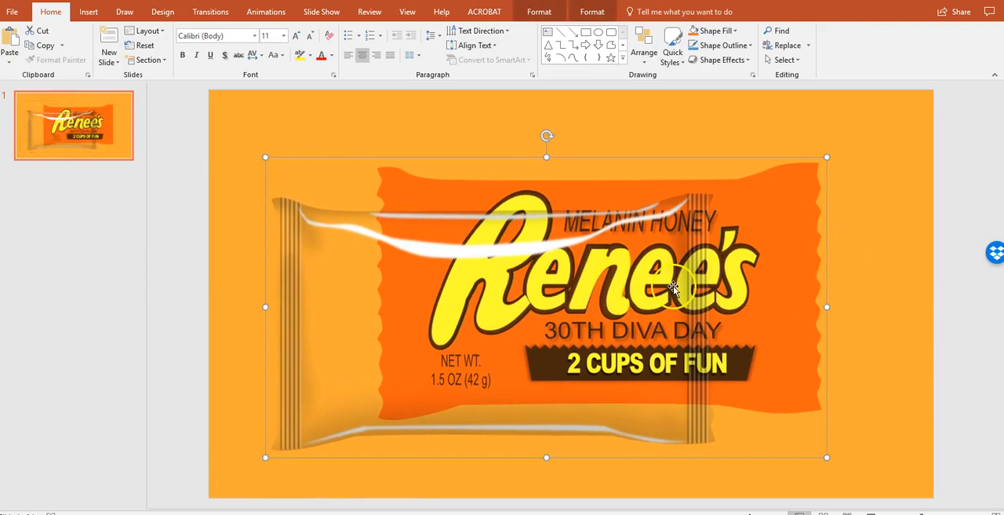
- Ungroup the mockup, then move the clear overlay to the top of the slide and the orange wrapper artwork downward
click(672, 288)
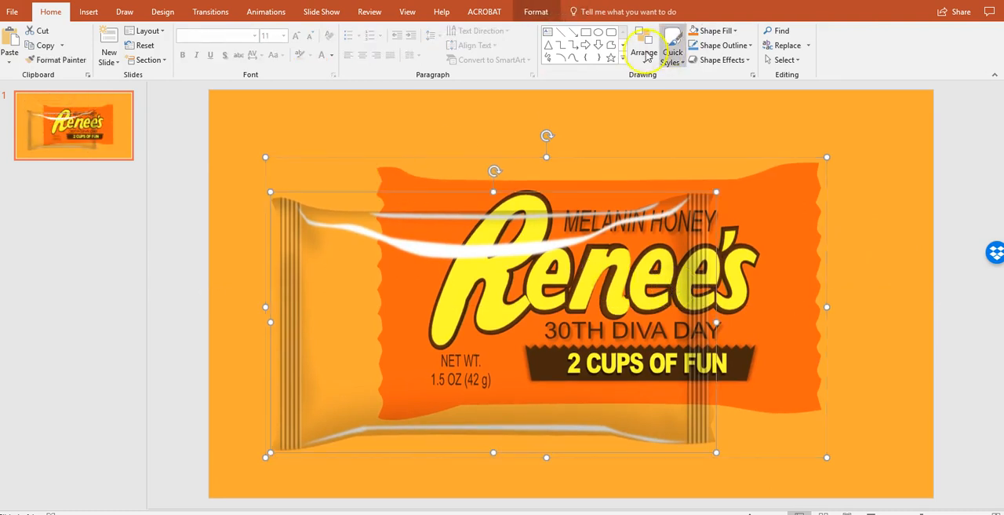
click(534, 11)
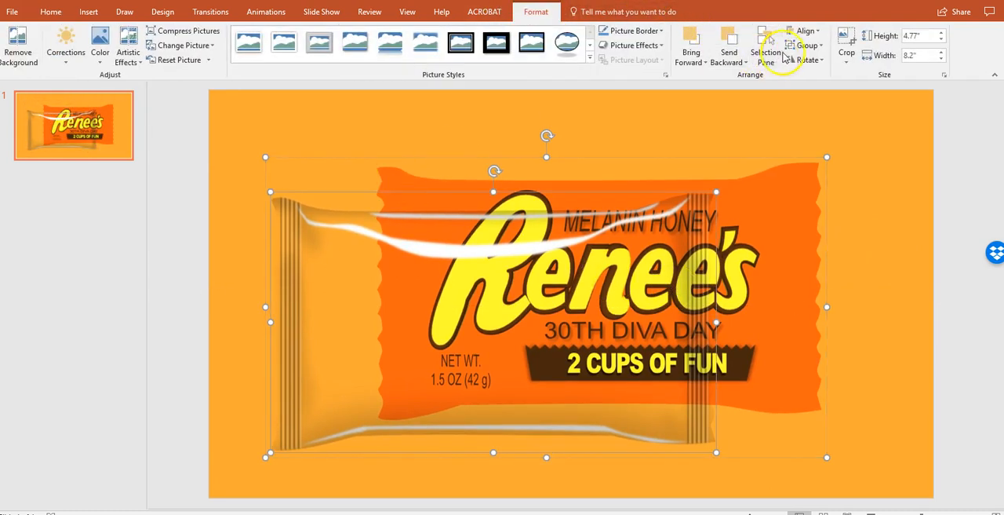
click(808, 45)
click(820, 93)
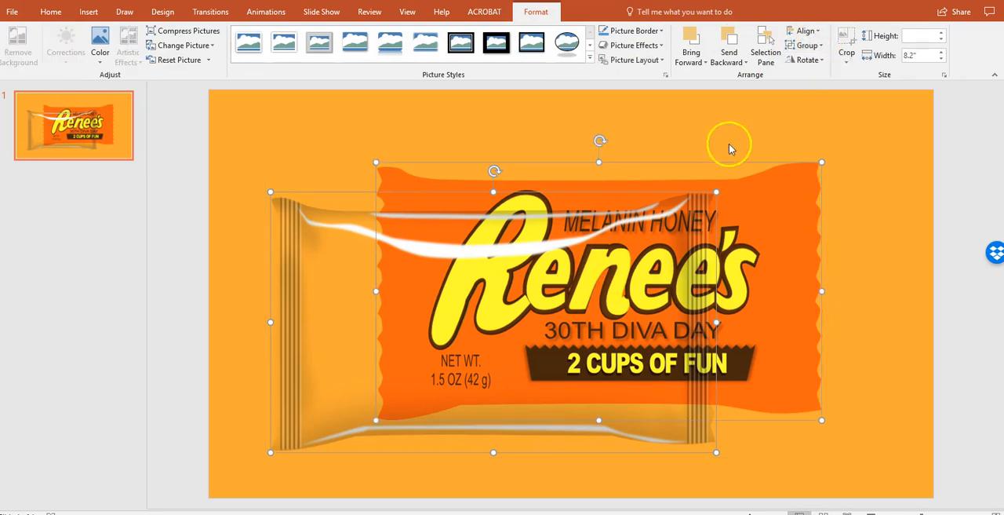
drag(500, 292, 518, 170)
drag(791, 358, 794, 444)
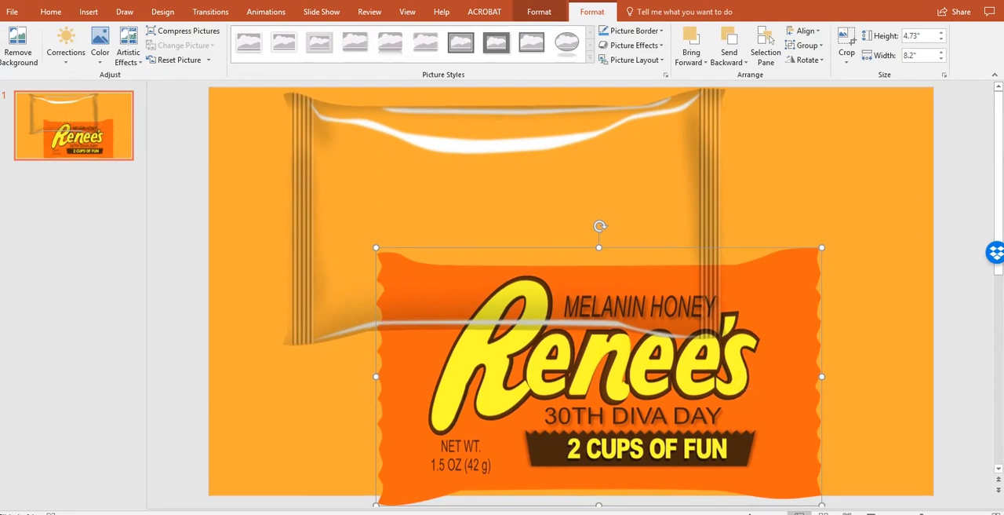
- Copy the recent file "Peanut Butter Cups - Unicorn" from File Explorer and paste it onto the PowerPoint mockup slide
click(308, 499)
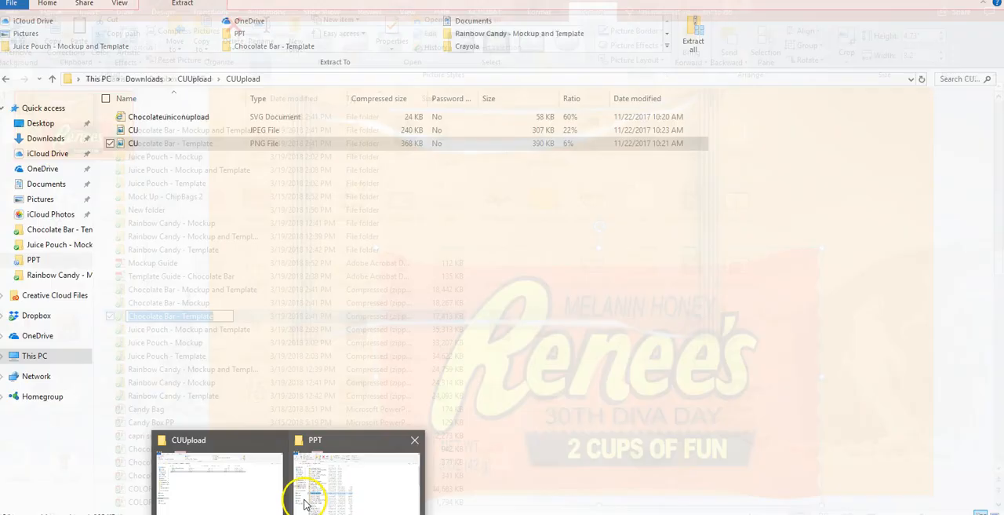
click(38, 107)
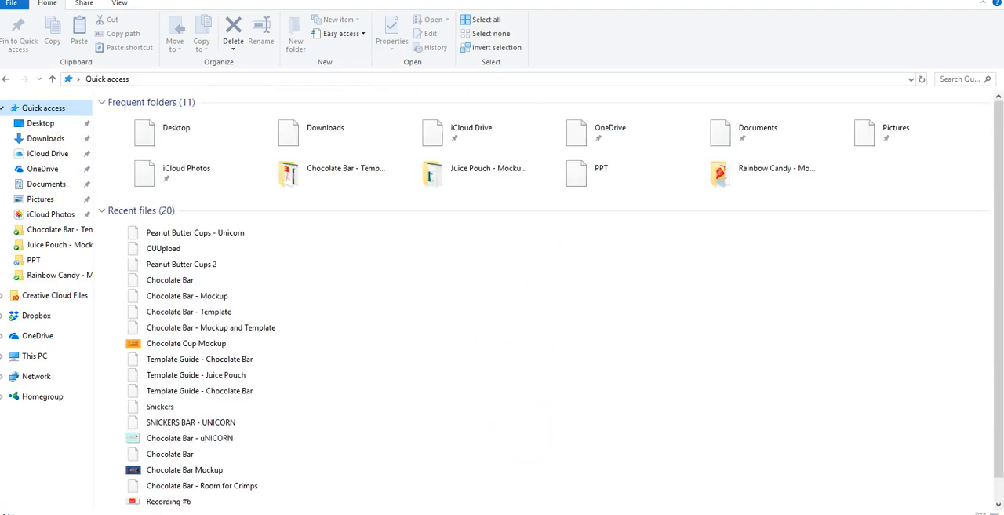
click(241, 234)
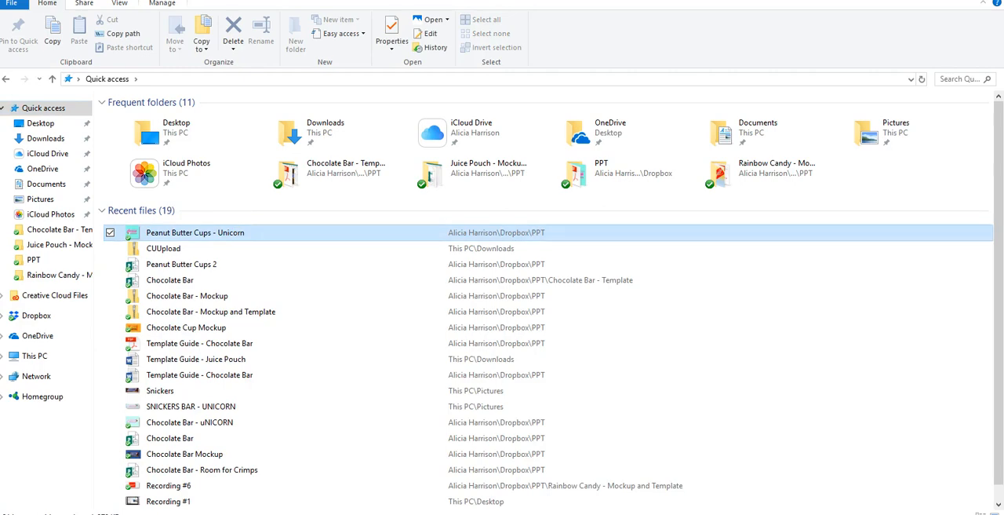
mouse_move(710, 513)
click(845, 480)
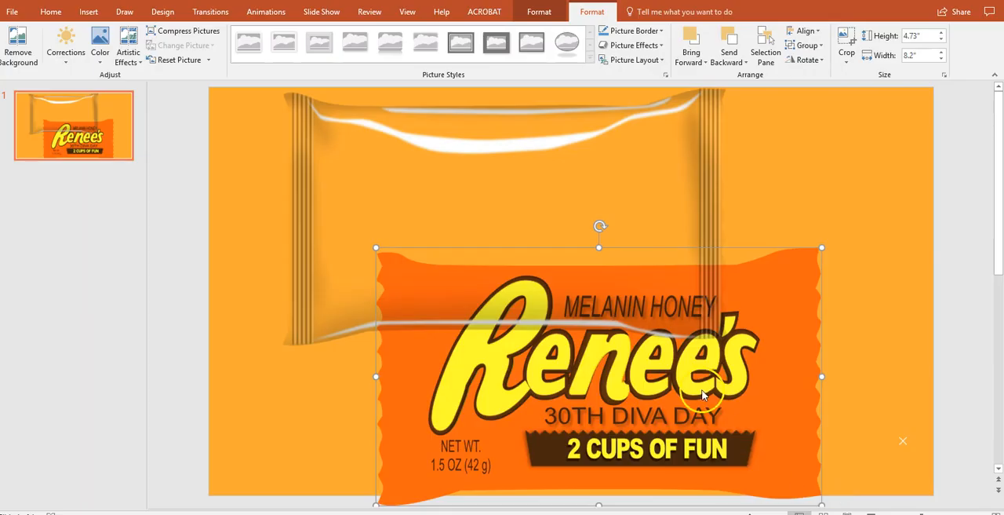
click(855, 313)
key(ctrl+v)
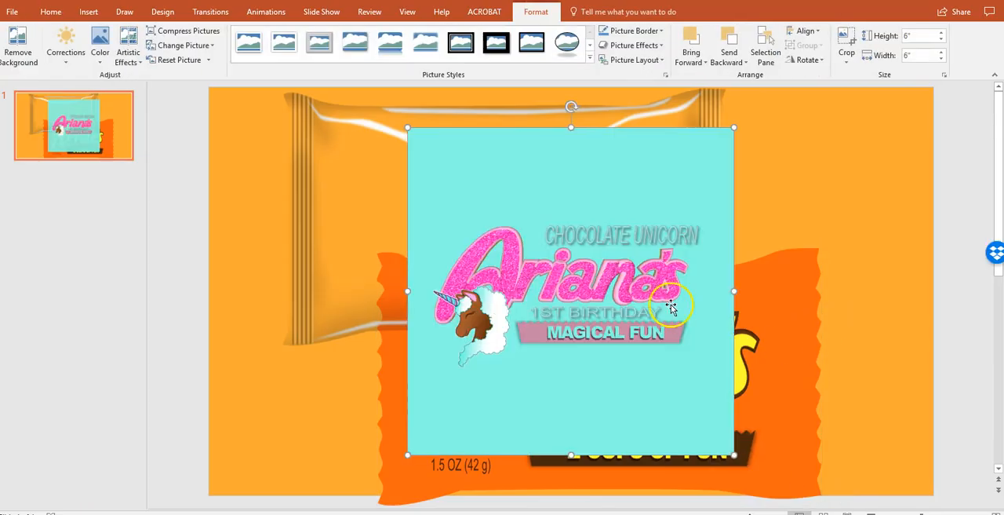
drag(671, 306, 666, 305)
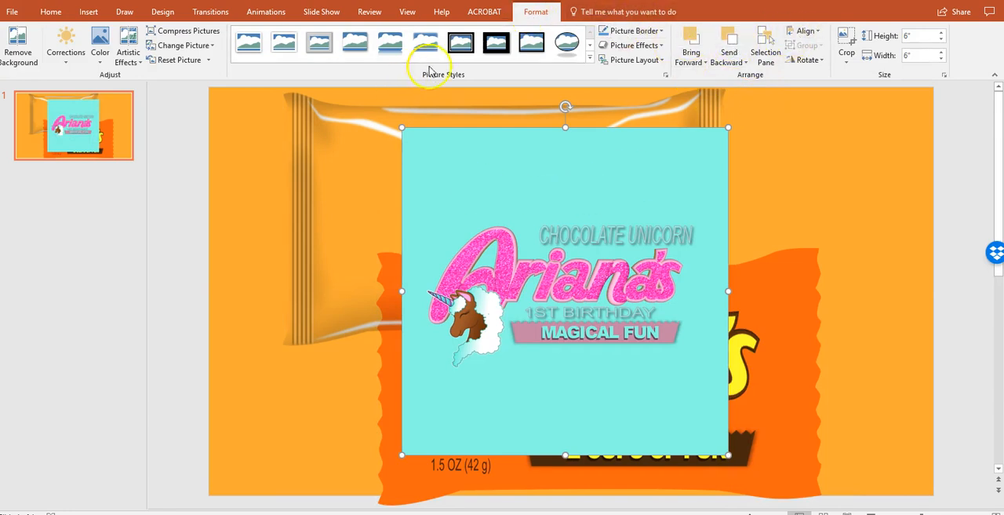
- Crop the empty turquoise areas above and below the design on the pasted picture, leaving it 3.09" high
click(50, 12)
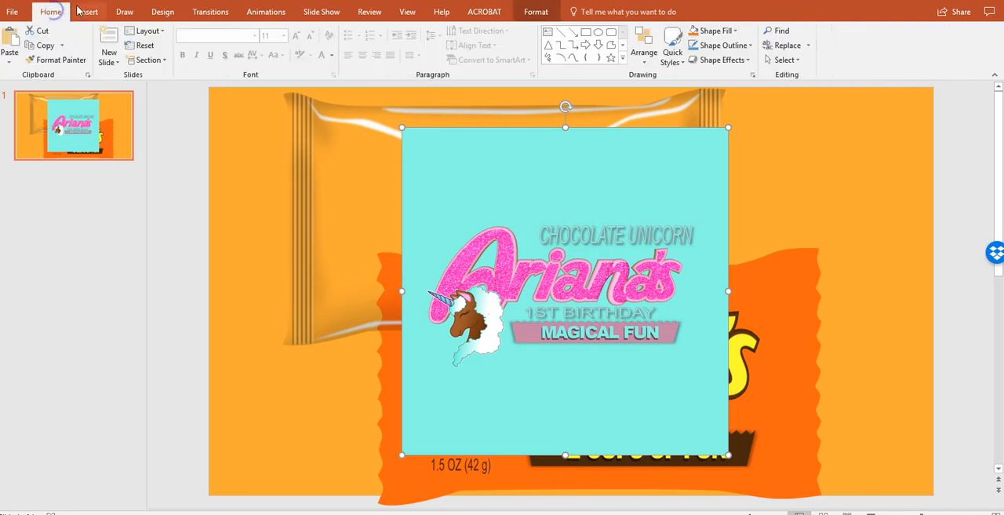
click(533, 12)
click(858, 49)
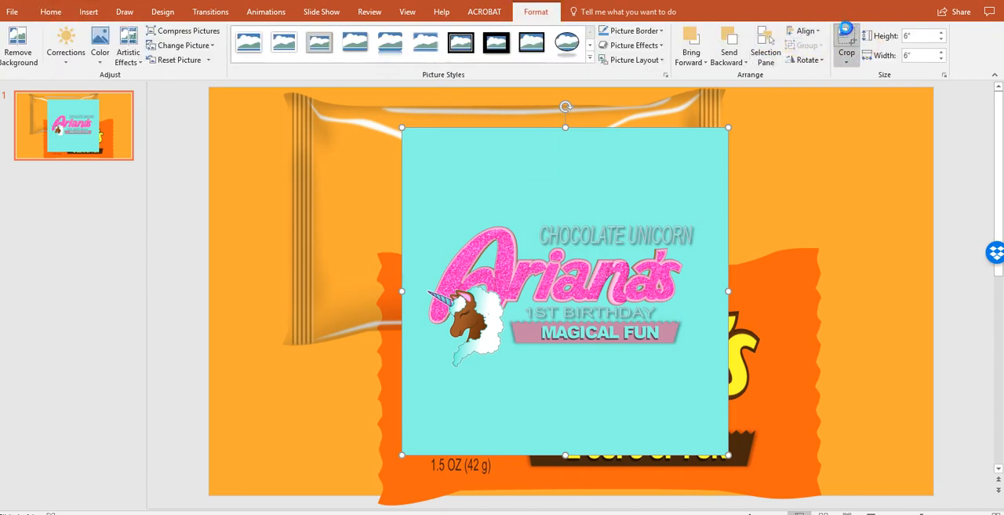
drag(565, 128, 571, 206)
drag(565, 452, 574, 373)
click(841, 56)
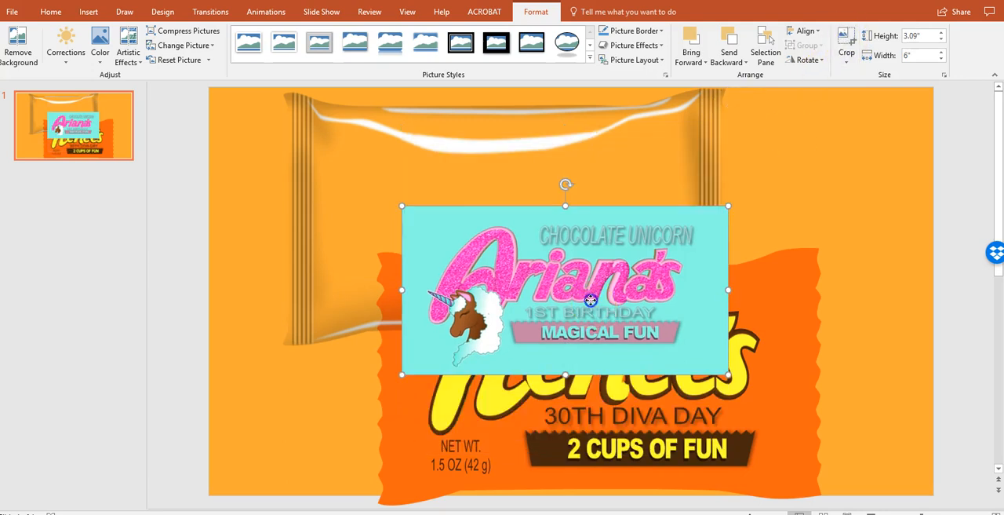
- Copy the cropped unicorn picture and use it from the clipboard as the picture fill of the orange wrapper shape
right_click(590, 301)
click(608, 325)
click(755, 361)
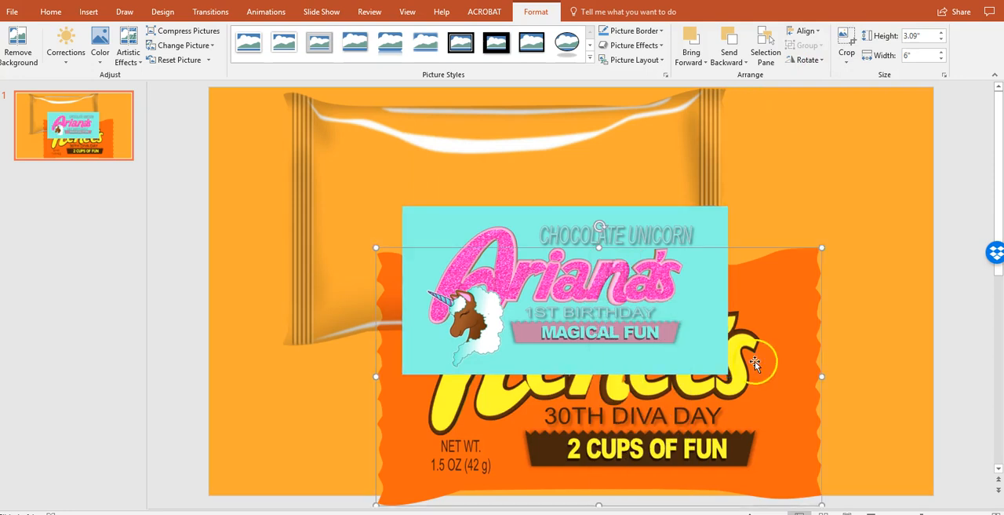
right_click(772, 362)
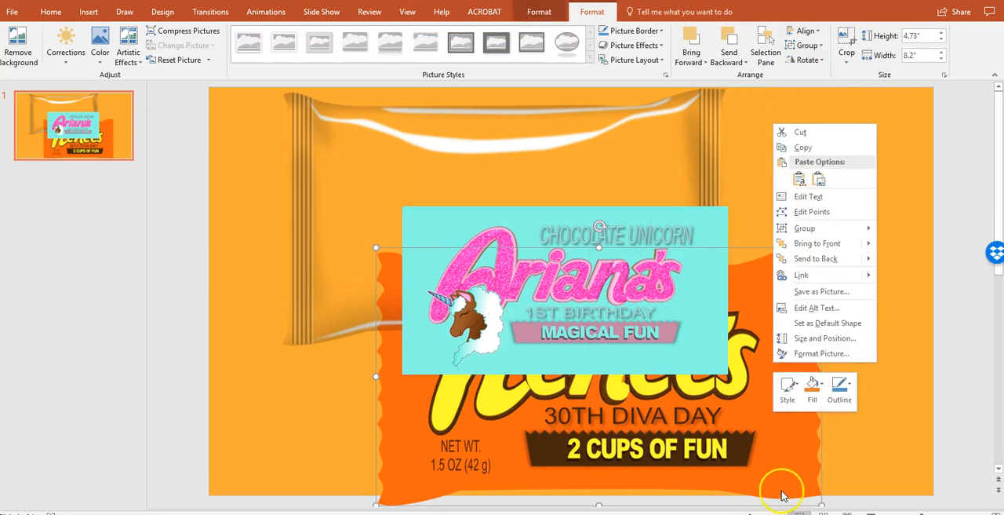
click(815, 353)
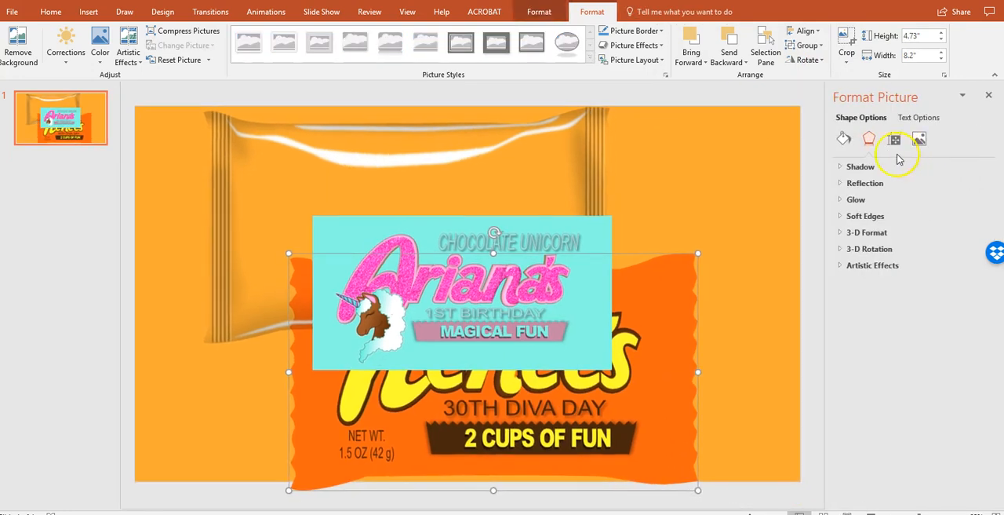
click(847, 140)
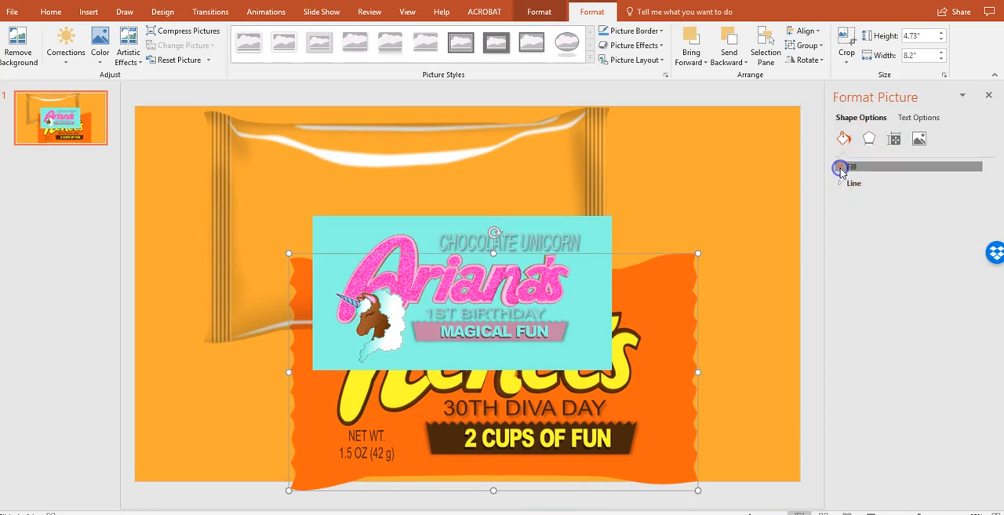
click(841, 165)
click(913, 291)
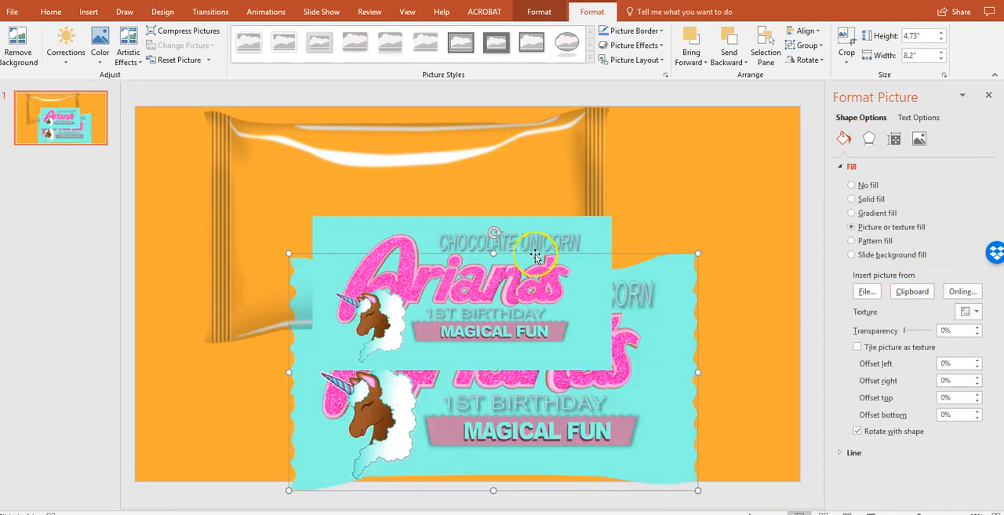
- Delete the loose cropped picture and align the clear overlay on top of the turquoise wrapper
click(492, 234)
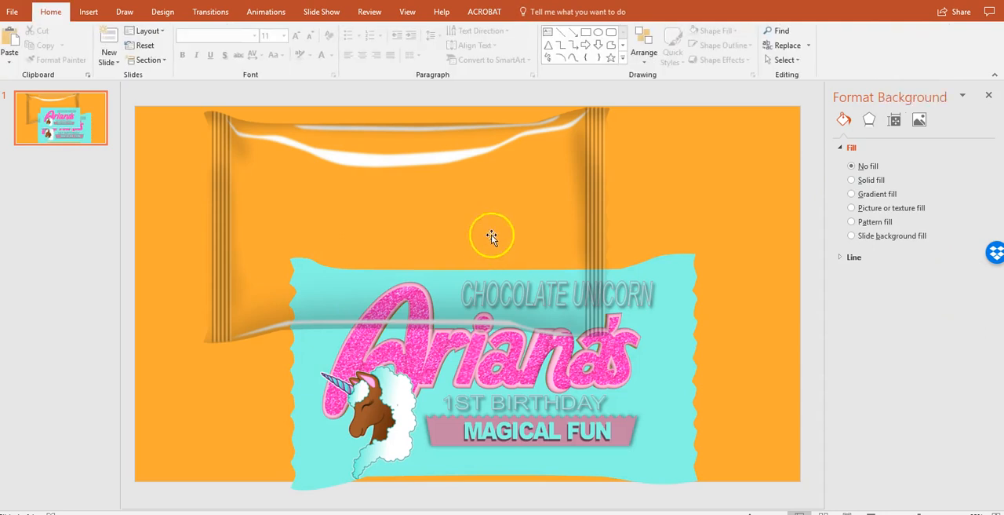
drag(576, 344, 554, 380)
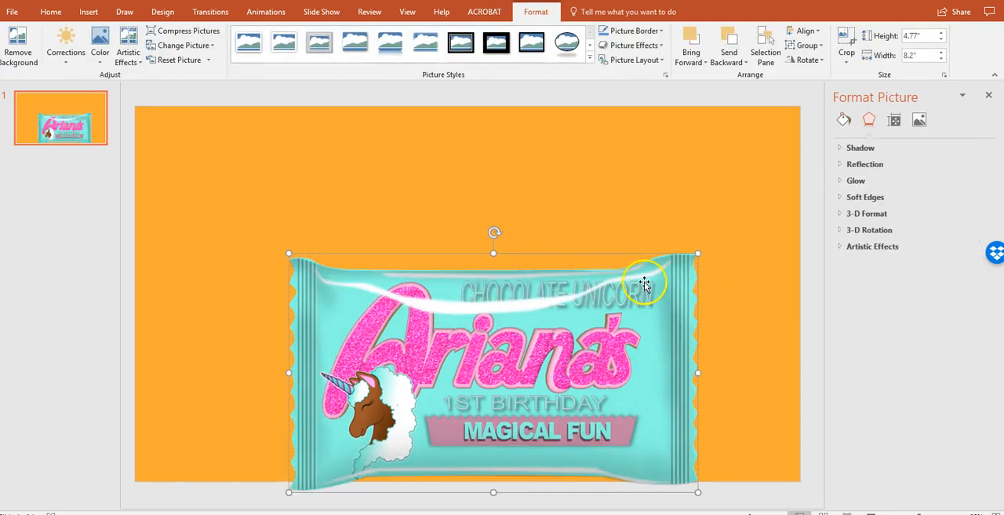
- Select the turquoise wrapper and its clear overlay together
click(423, 197)
drag(215, 190, 748, 454)
click(784, 60)
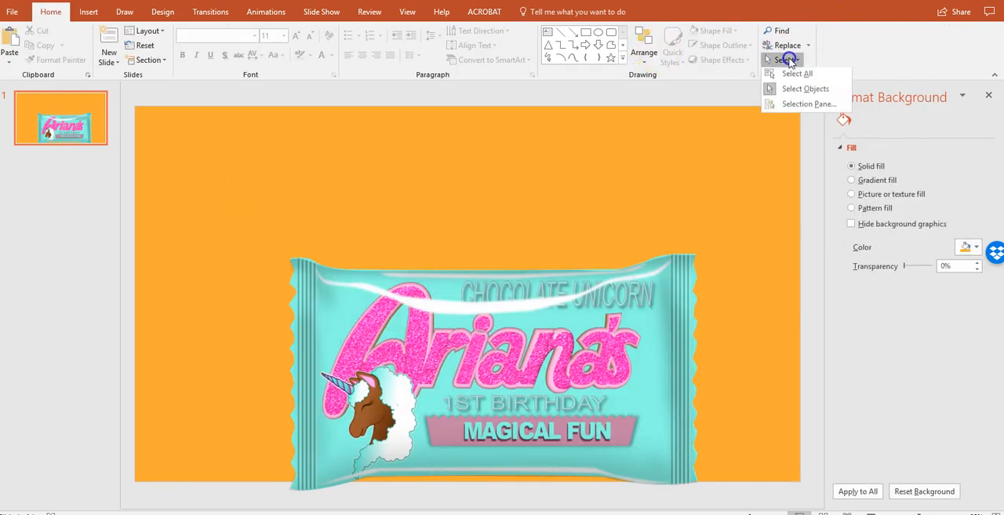